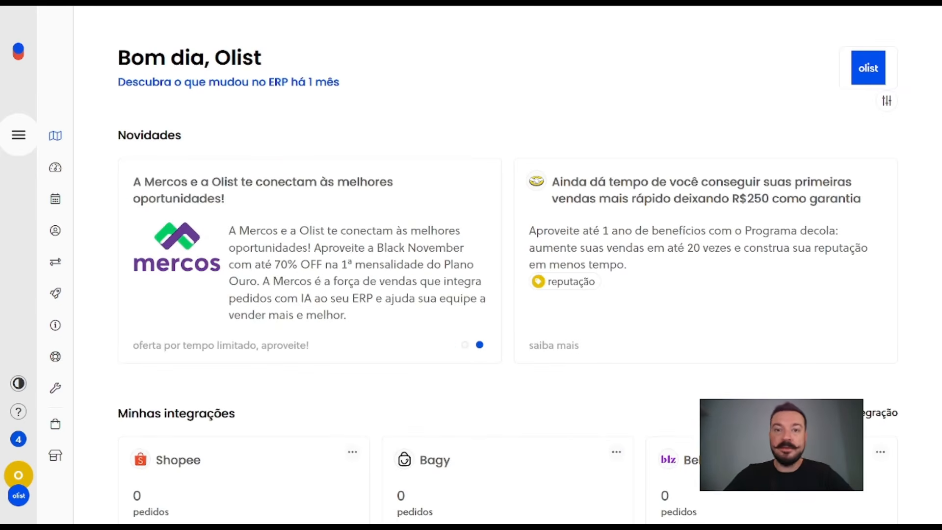
- Open the outgoing operation natures (Naturezas de operação de saída) from the notas fiscais settings
click(18, 135)
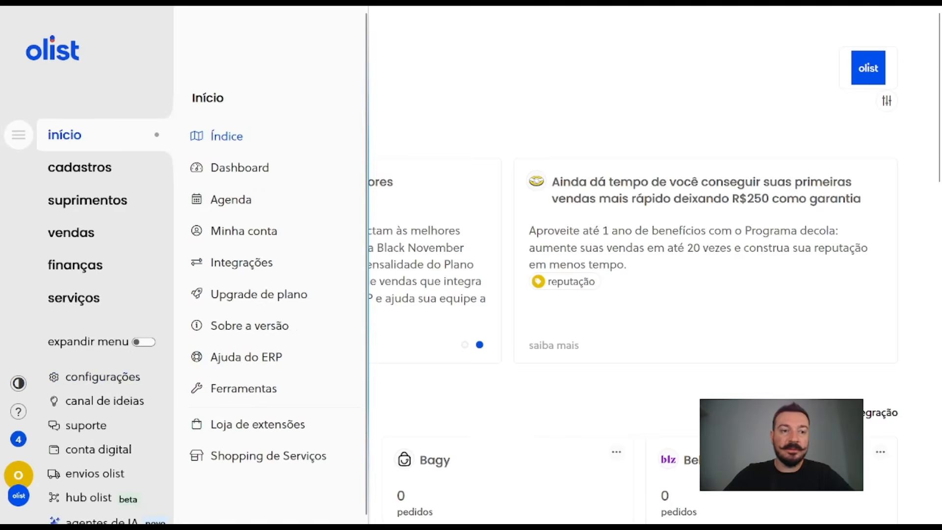
click(103, 377)
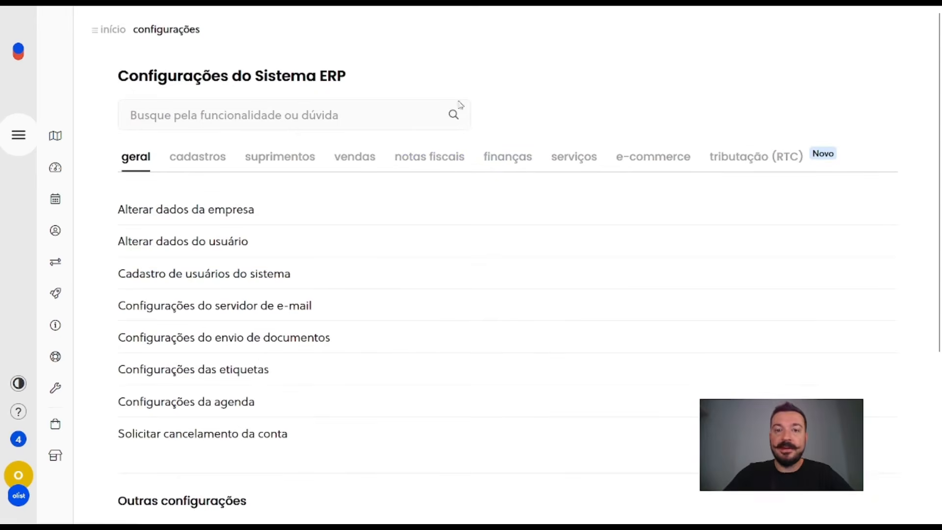
click(441, 158)
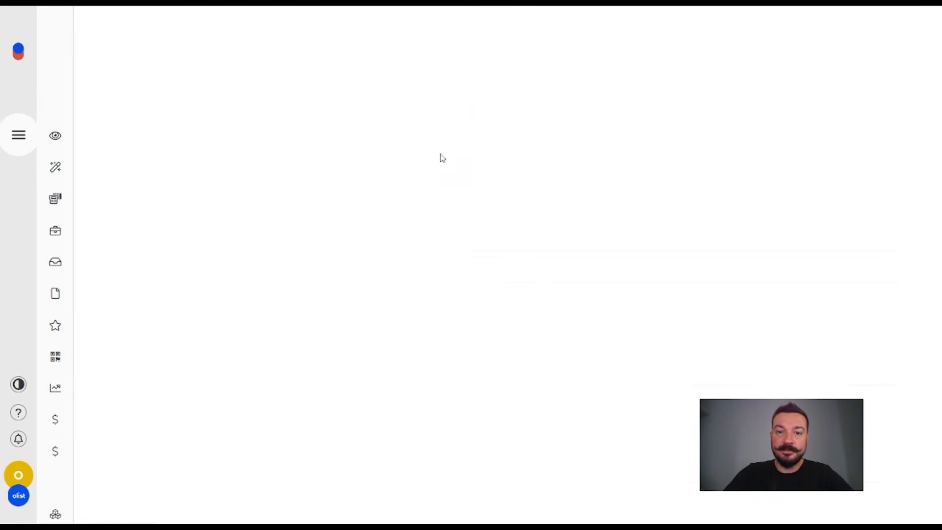
scroll(432, 162, down, 2)
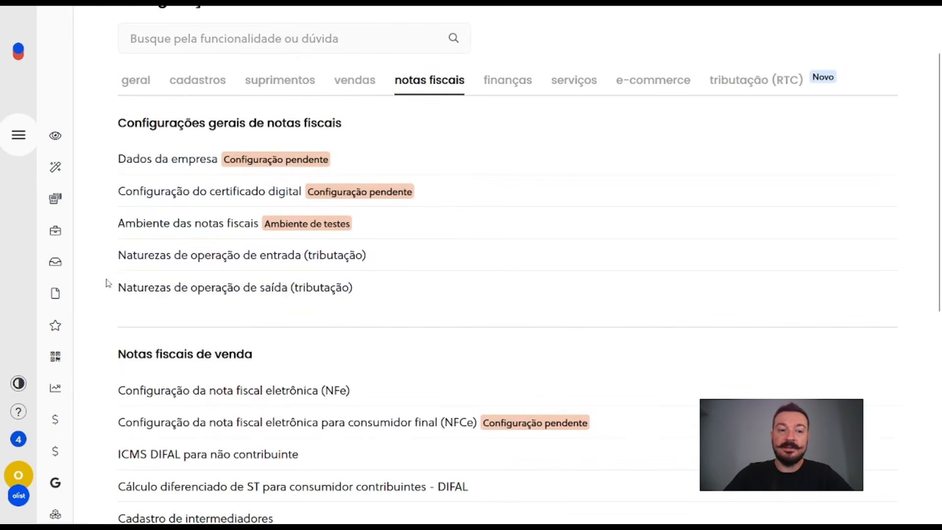
drag(118, 290, 361, 293)
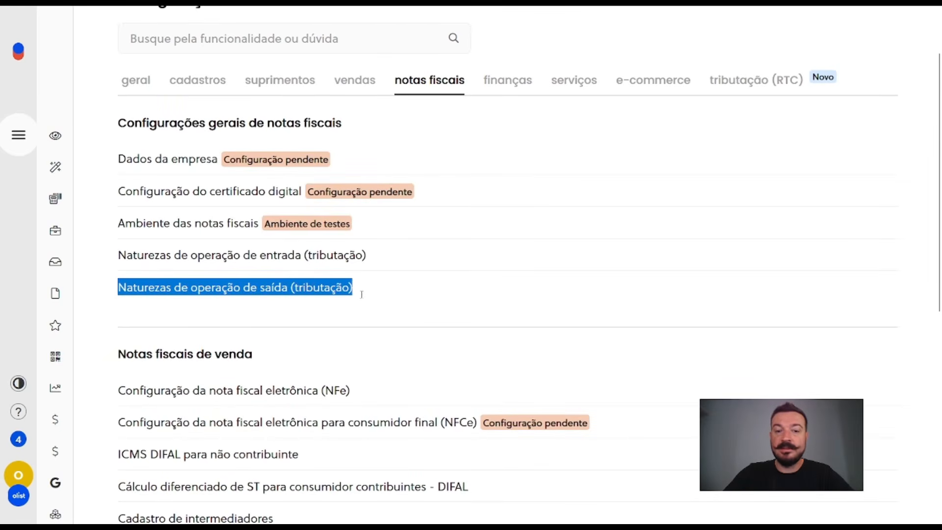
click(299, 293)
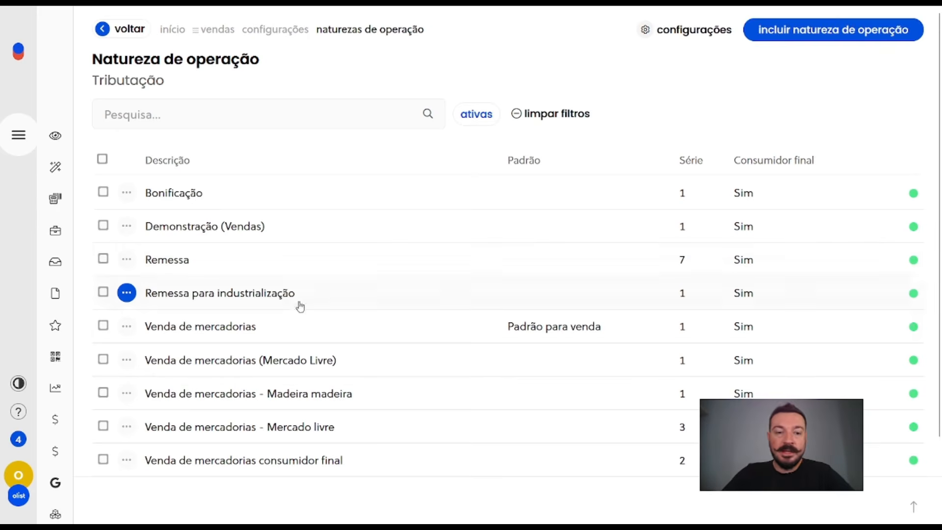
- Check the tax regime code of the "Venda de mercadorias" operation and return to the list of operations
click(254, 332)
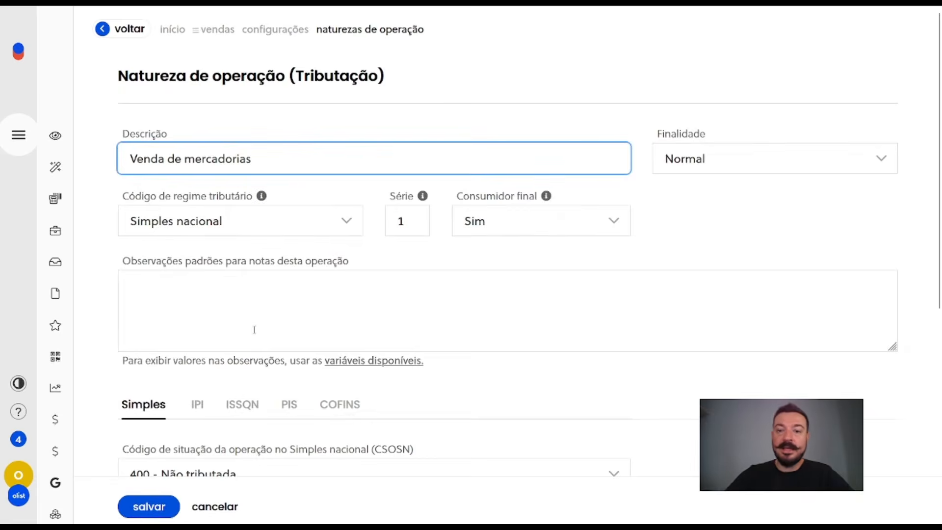
drag(120, 197, 255, 197)
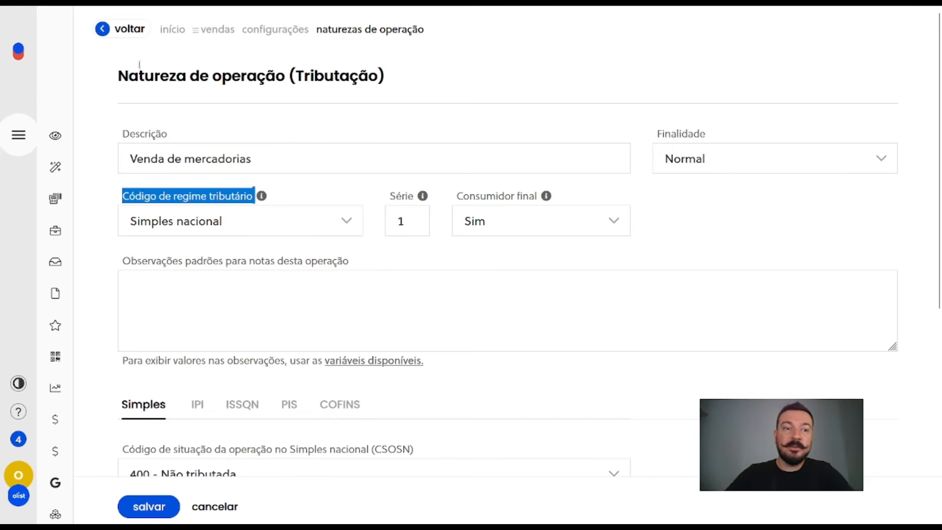
click(130, 37)
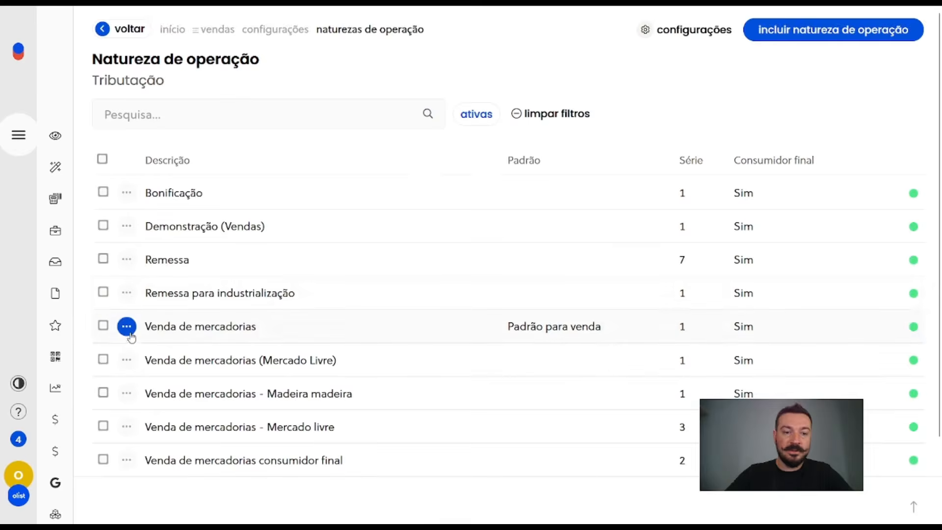
- Clone the "Venda de mercadorias" operation and set the copy's description to "Venda de mercadorias (Nova)"
click(127, 327)
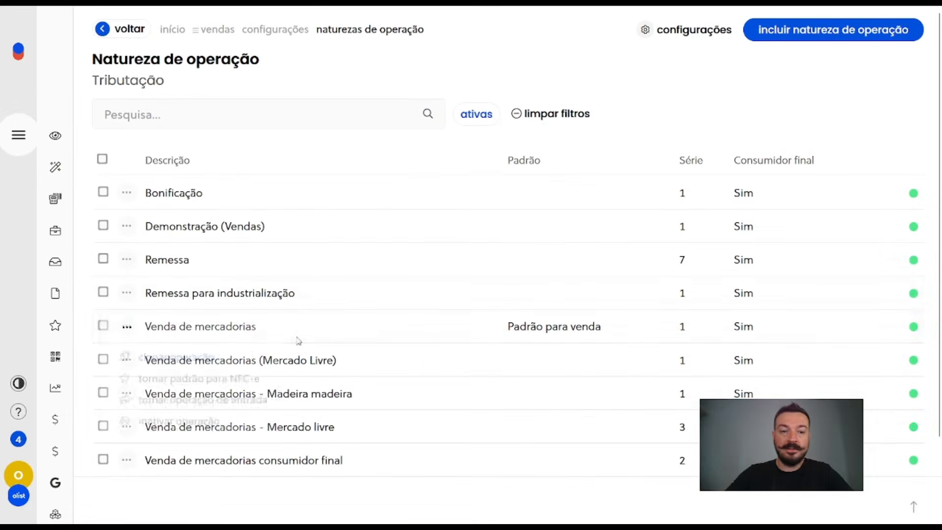
click(345, 328)
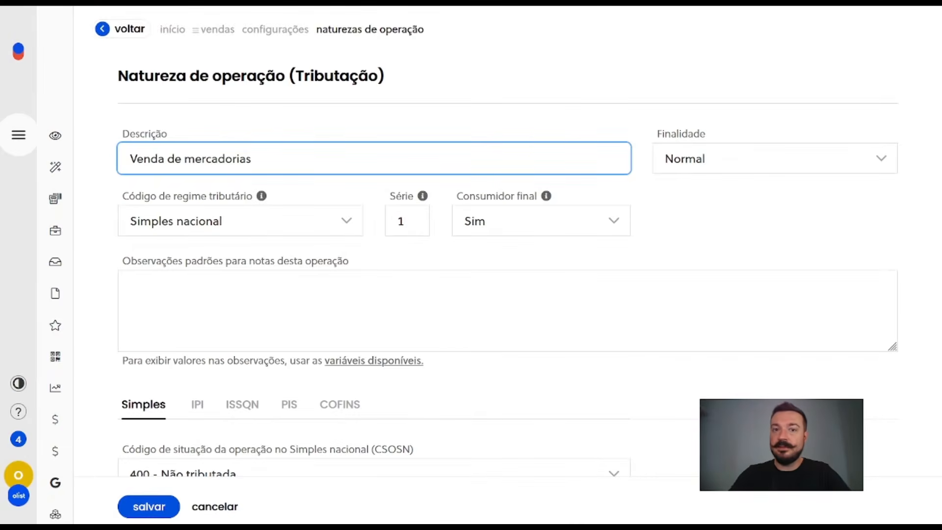
text(()
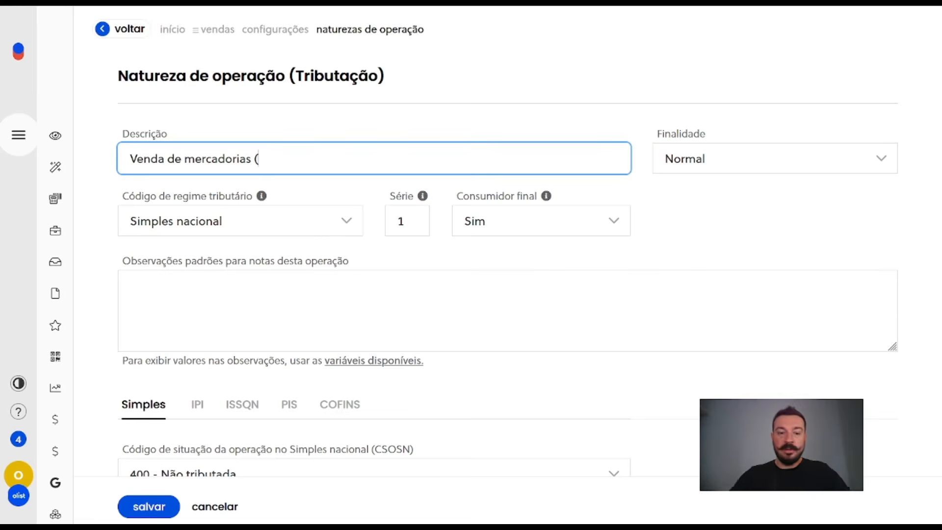
text(Nova)
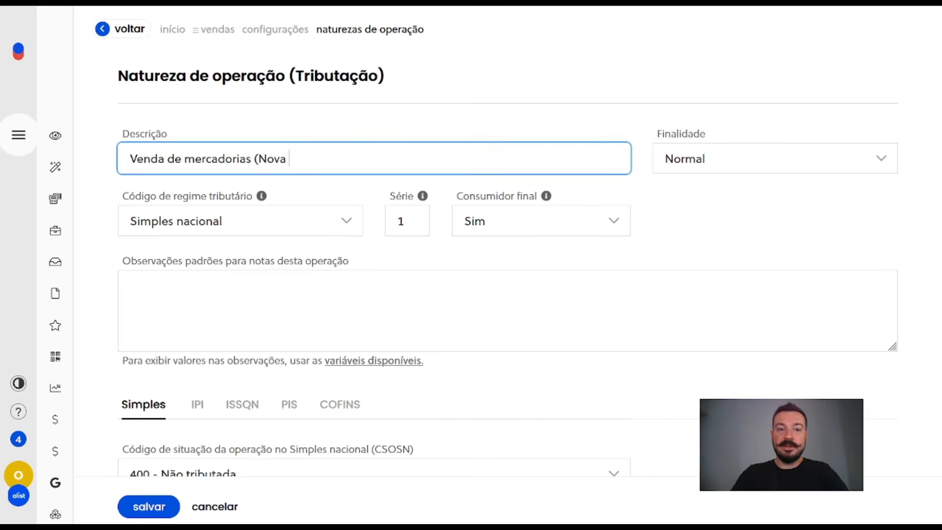
key(BackSpace)
text())
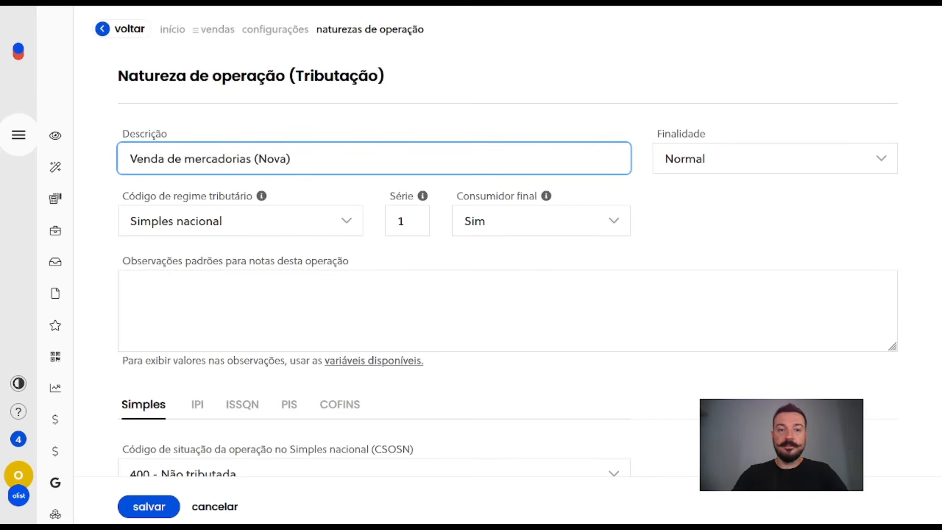
- Set the cloned operation's Código de regime tributário to "Regime normal"
drag(123, 198, 252, 203)
click(242, 227)
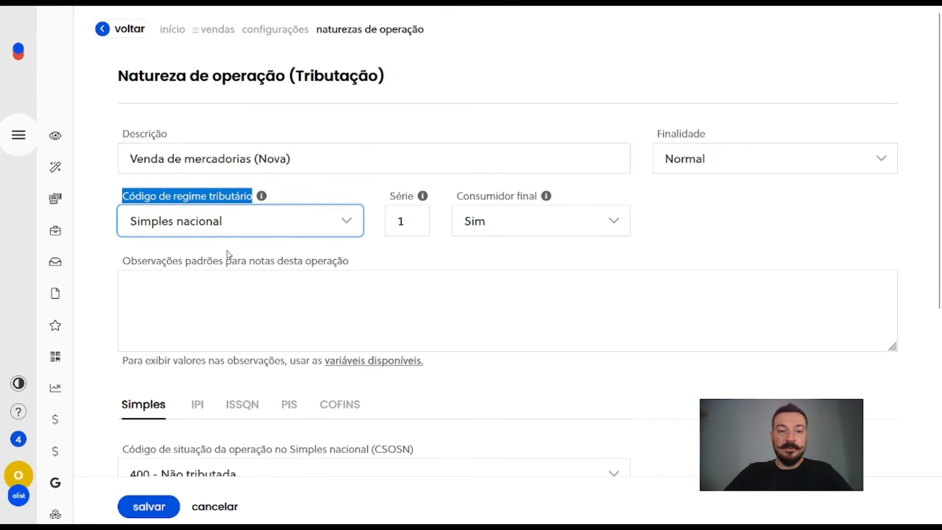
click(216, 299)
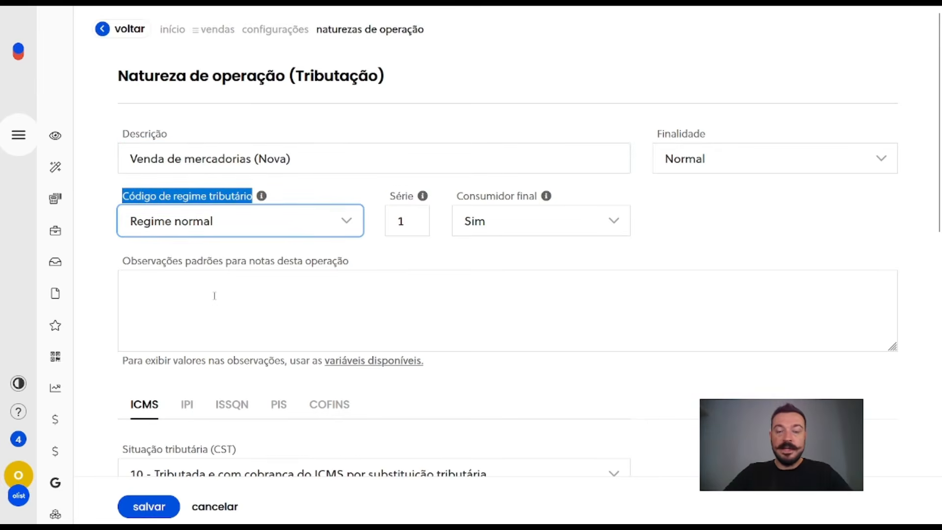
- Review the cloned operation's ICMS, substituição tributária, exceptions and series fields, and save the operation
scroll(215, 296, down, 3)
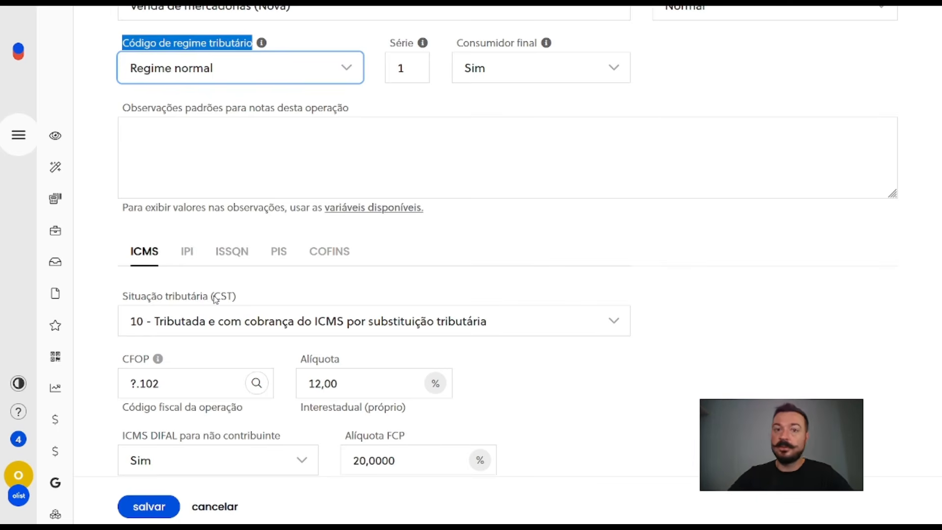
scroll(215, 299, down, 10)
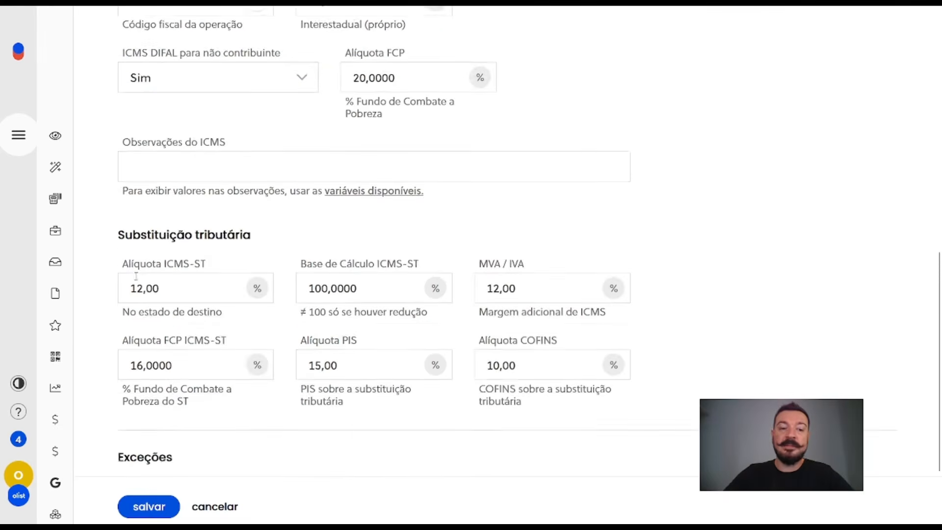
drag(98, 330, 195, 332)
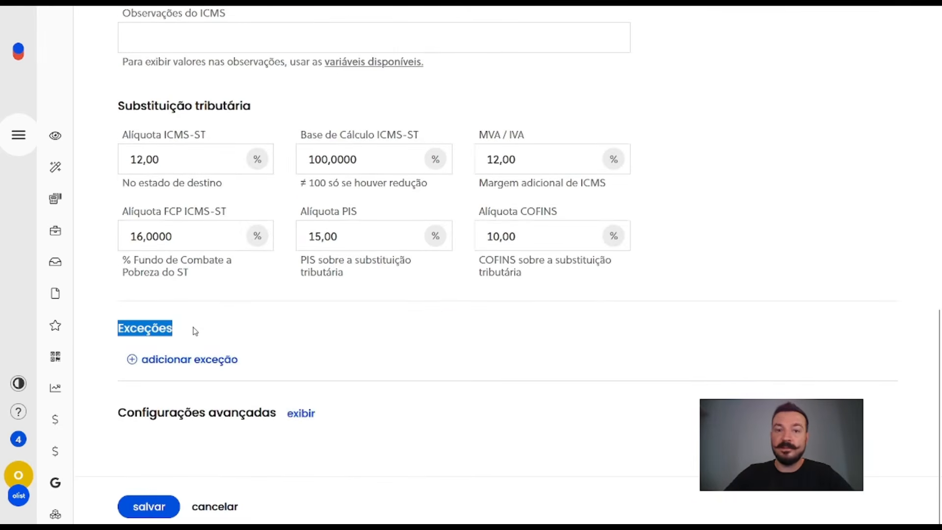
scroll(274, 307, up, 12)
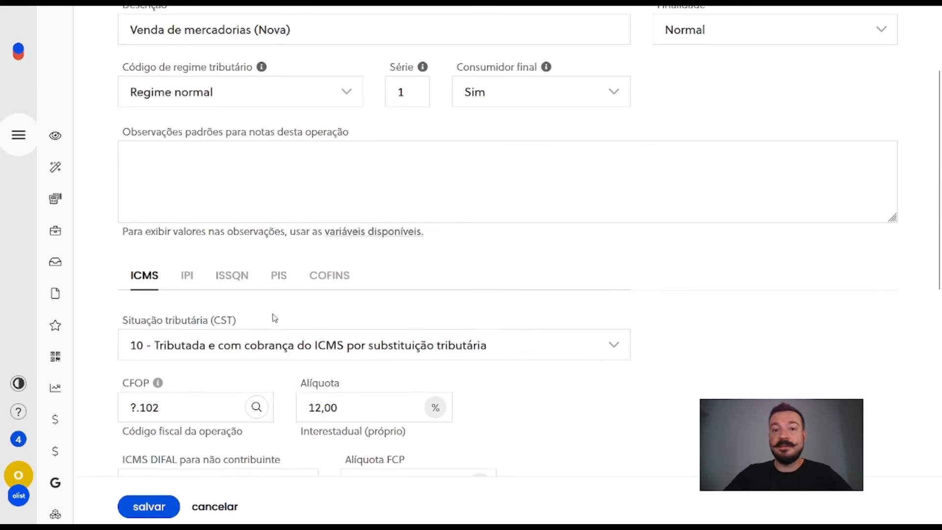
scroll(273, 311, up, 1)
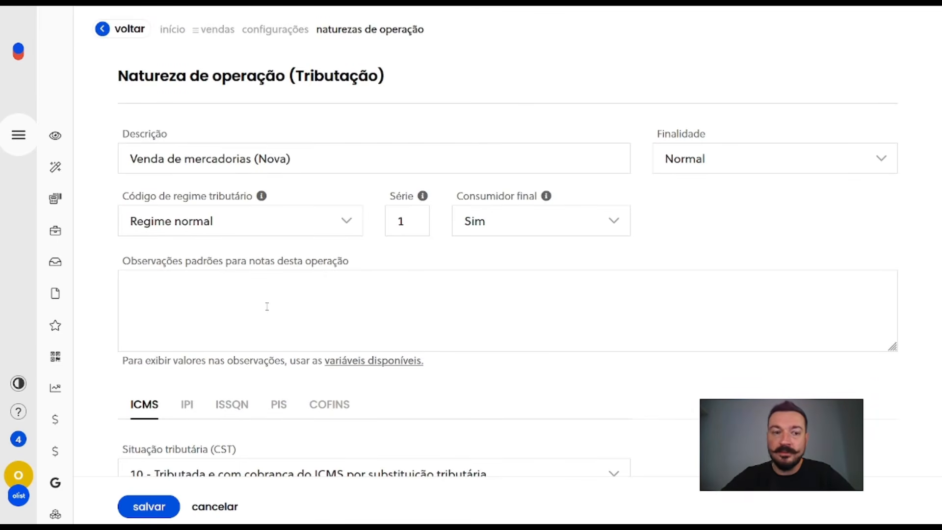
double_click(410, 222)
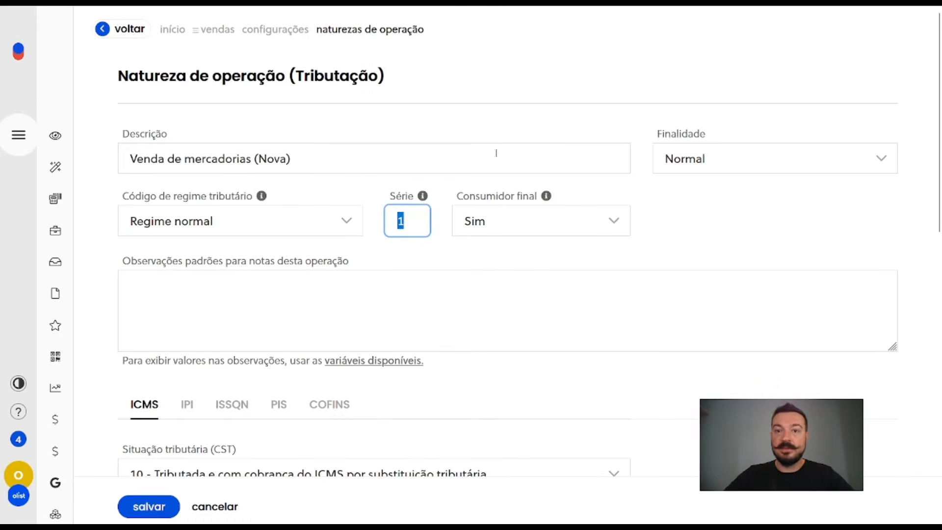
click(148, 507)
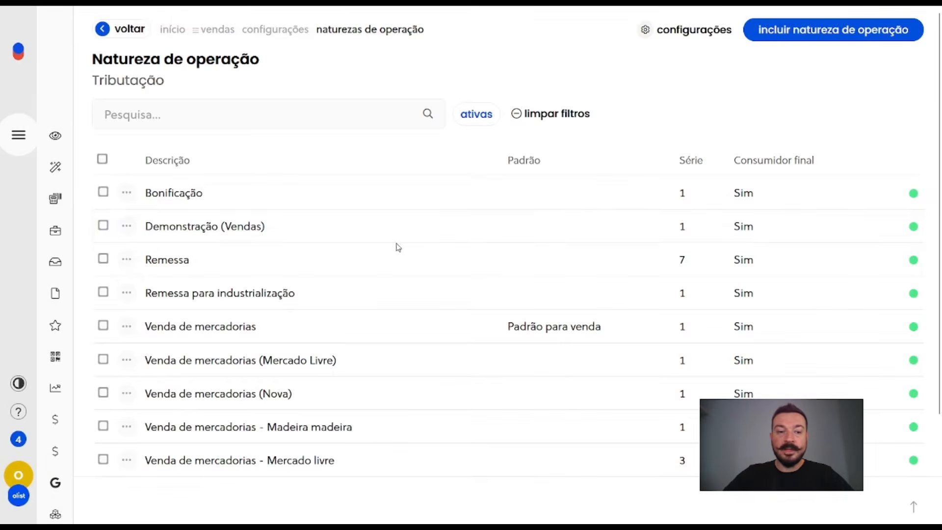
- Make "Venda de mercadorias (Nova)" the default operation for sales
scroll(395, 244, down, 2)
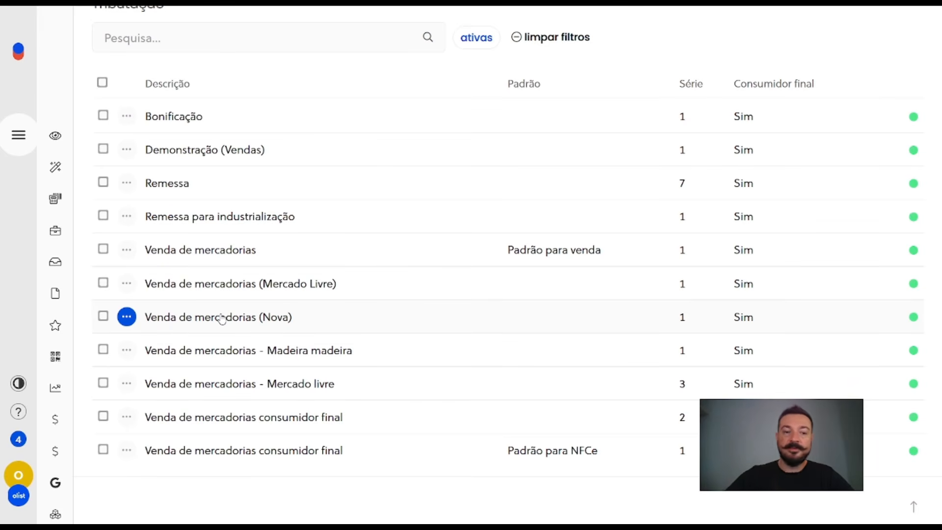
click(127, 318)
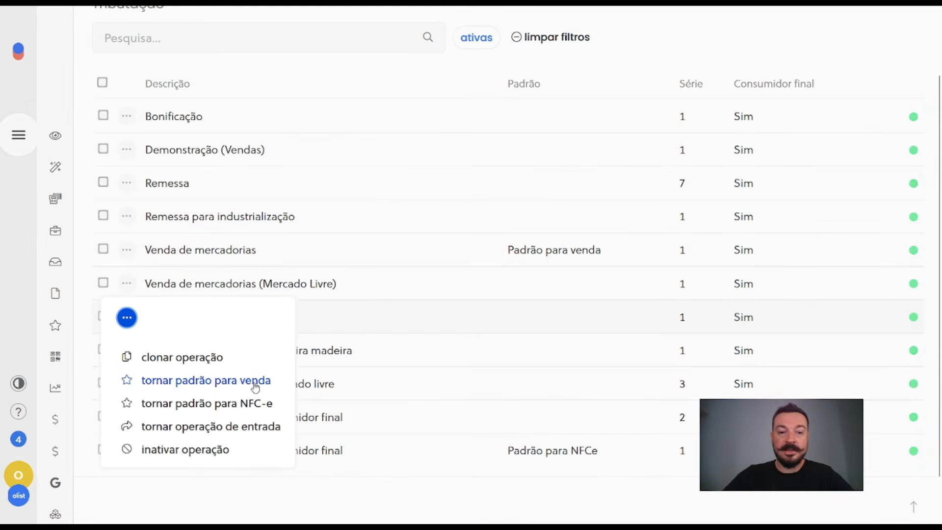
click(194, 382)
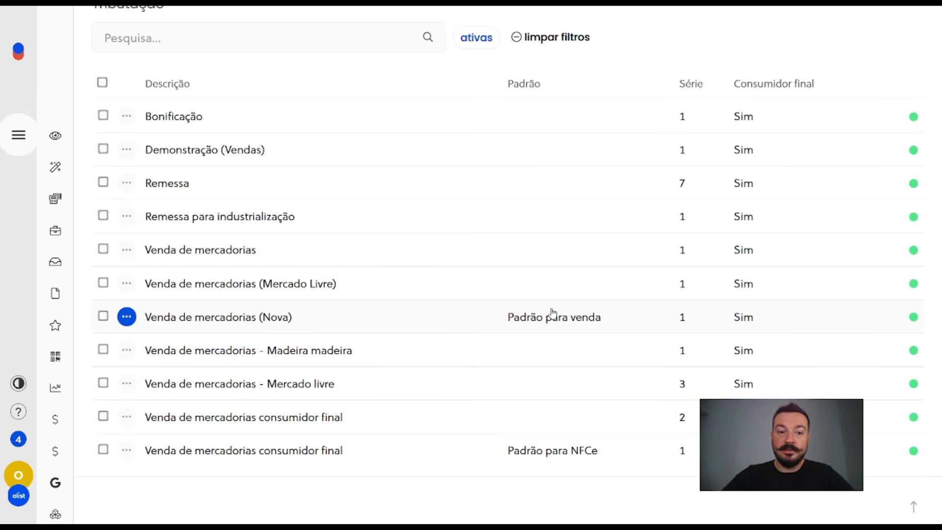
- View the saved "Venda de mercadorias (Nova)" record and return to the list of operations
drag(259, 317, 296, 322)
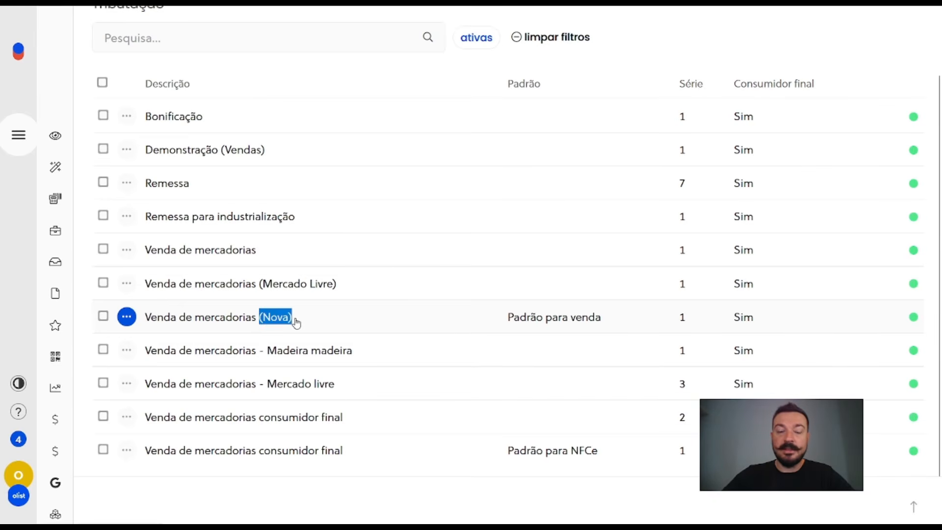
click(295, 320)
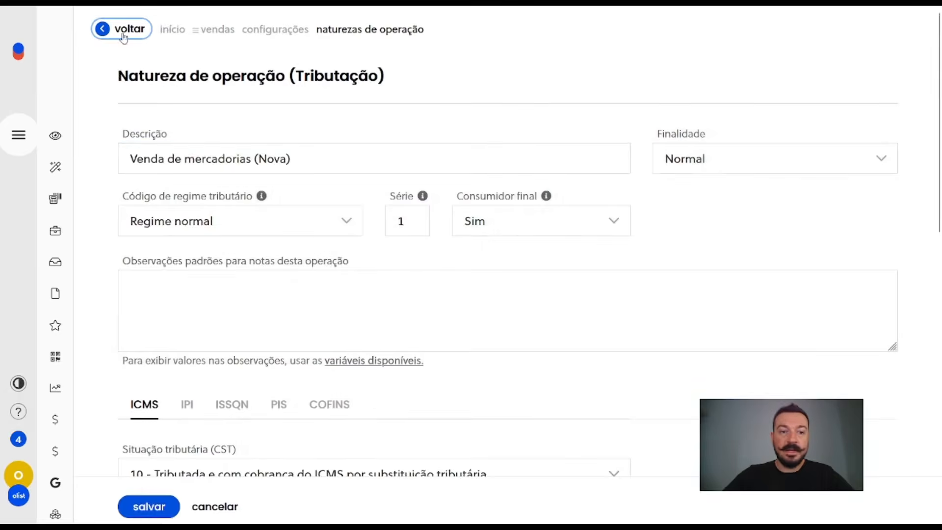
click(124, 32)
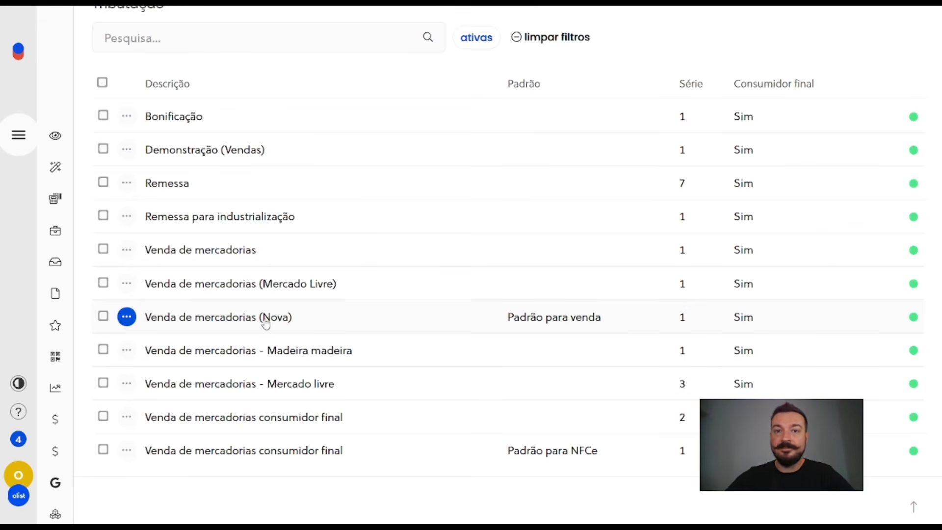
- Open the Dados Fiscais order settings of the Shopee integration, down to its sales operation nature
mouse_move(19, 134)
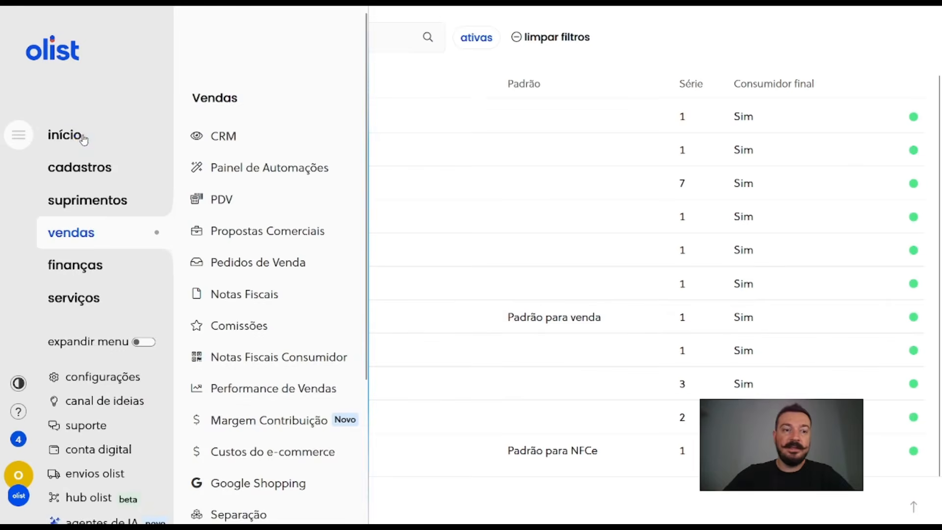
mouse_move(84, 140)
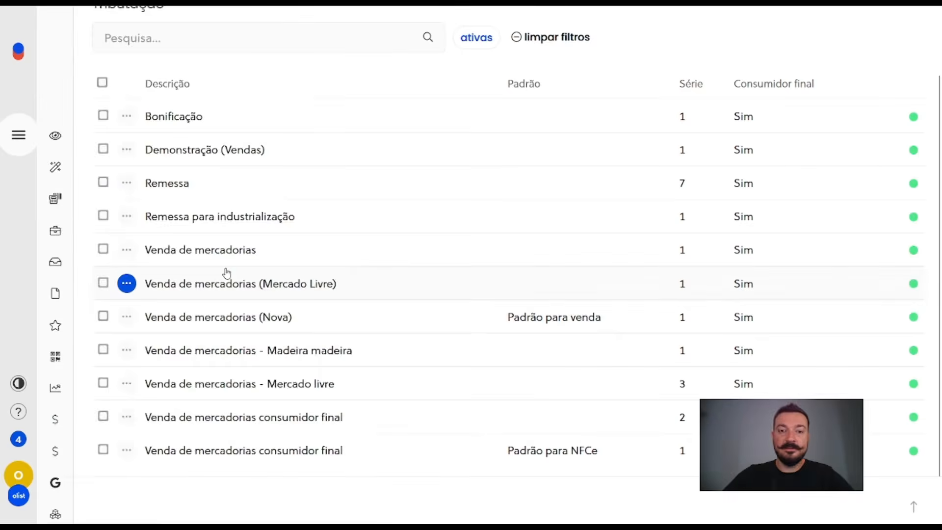
click(227, 273)
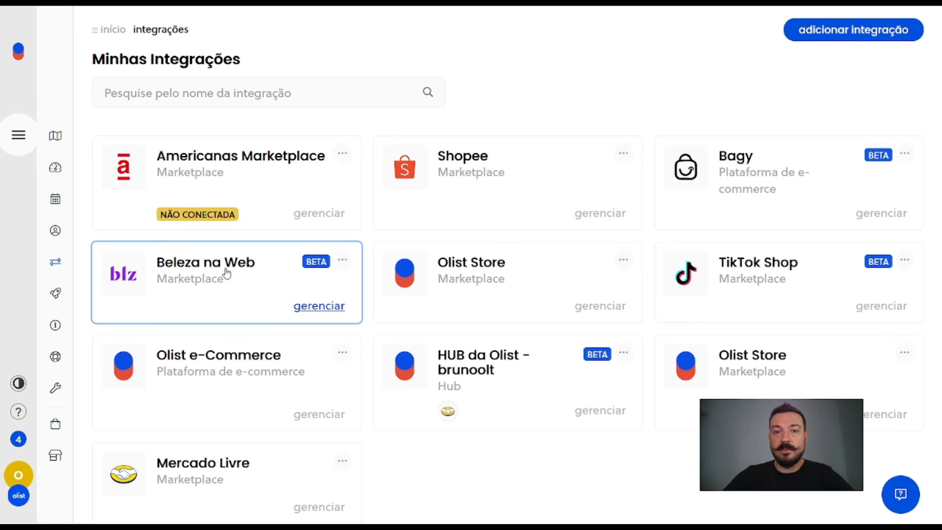
click(463, 170)
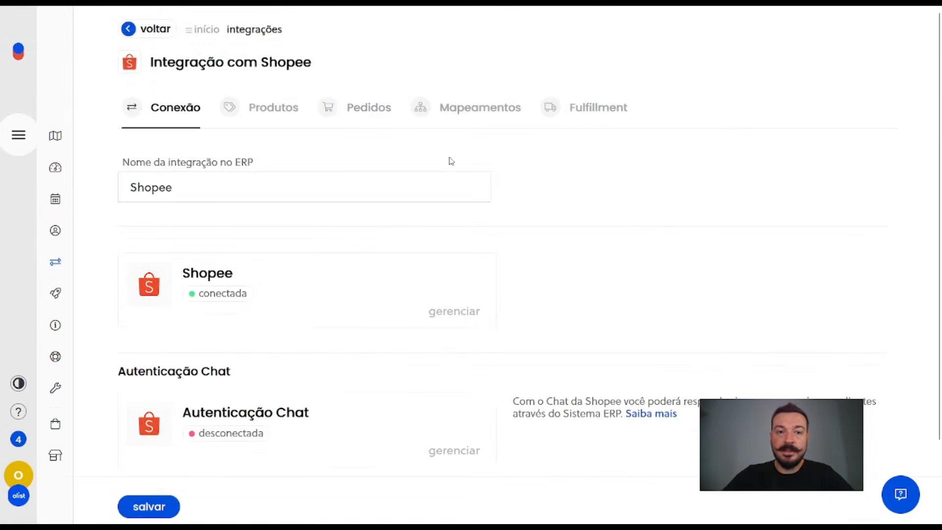
click(379, 115)
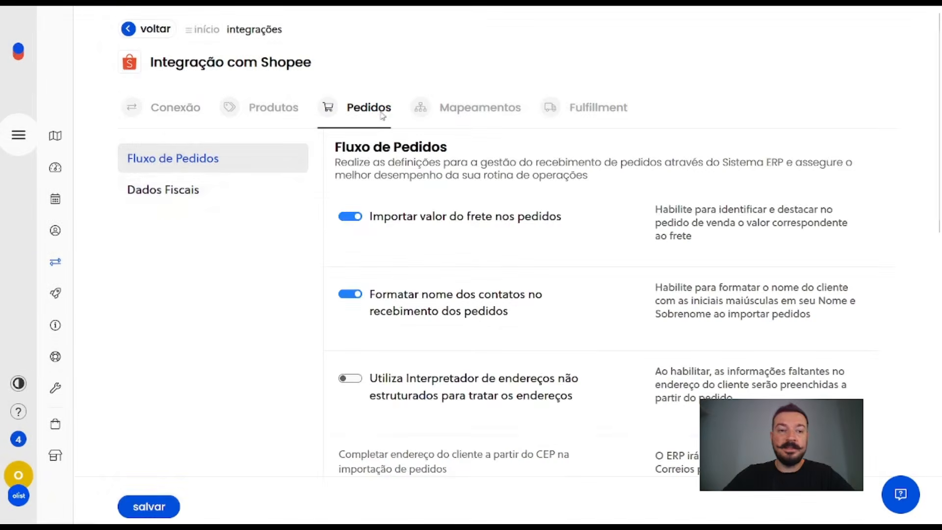
click(196, 194)
scroll(196, 196, down, 1)
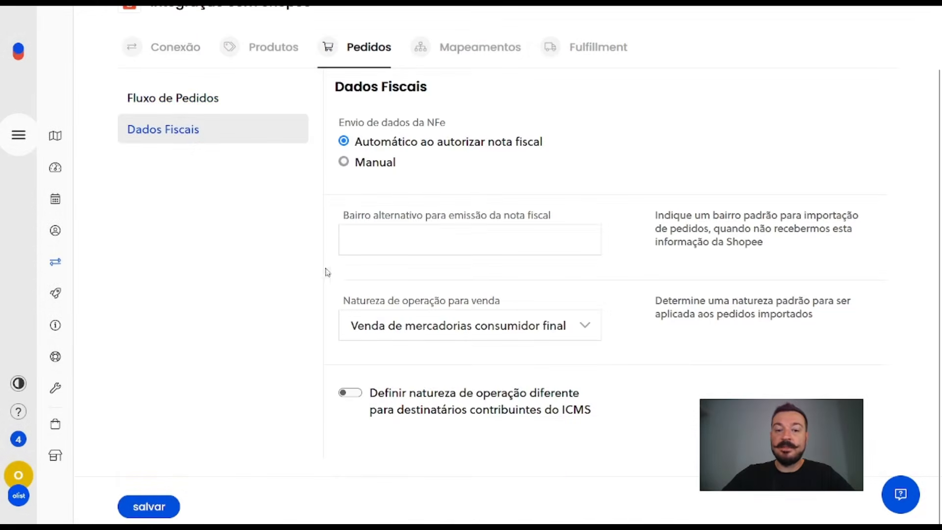
- Set the Shopee integration's Natureza de operação para venda to "Venda de mercadorias (Nova)" and save the integration
mouse_move(339, 304)
mouse_down()
mouse_move(505, 305)
mouse_move(322, 299)
mouse_move(351, 305)
mouse_move(342, 307)
mouse_up()
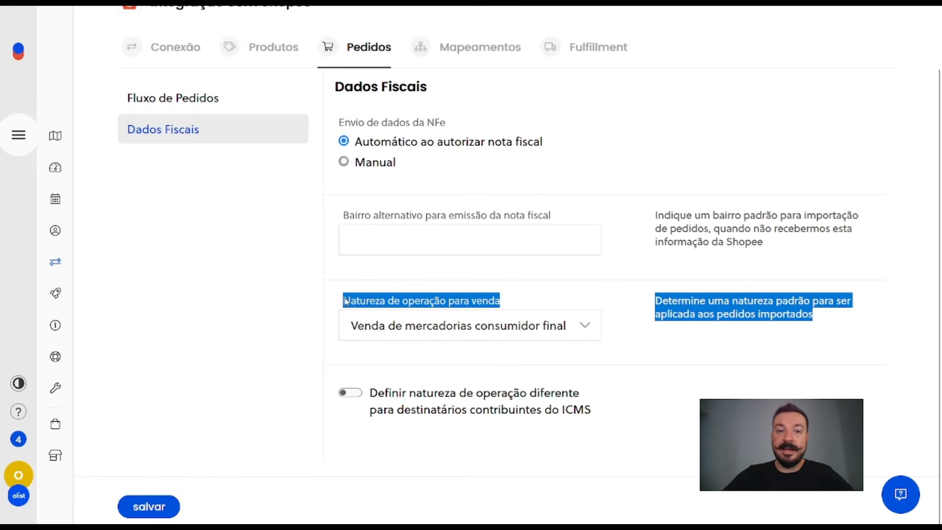
click(408, 337)
key(Down)
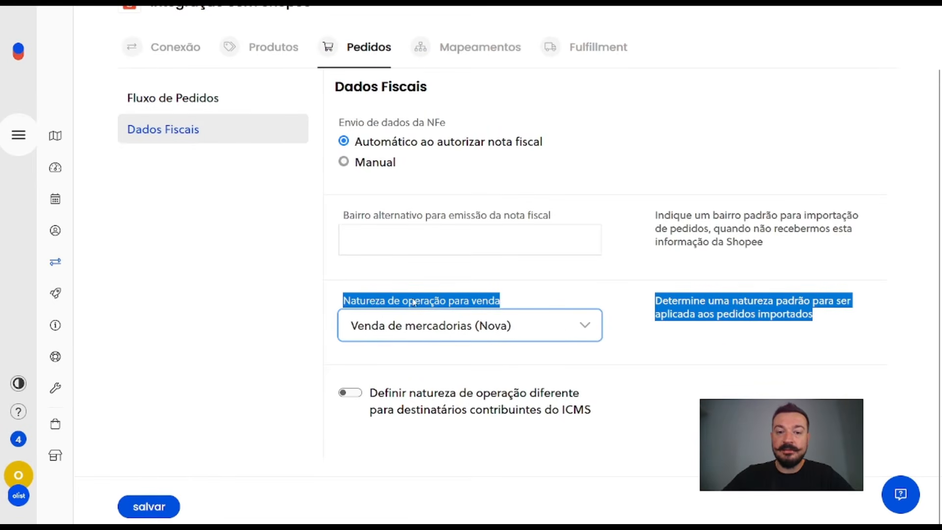
click(293, 294)
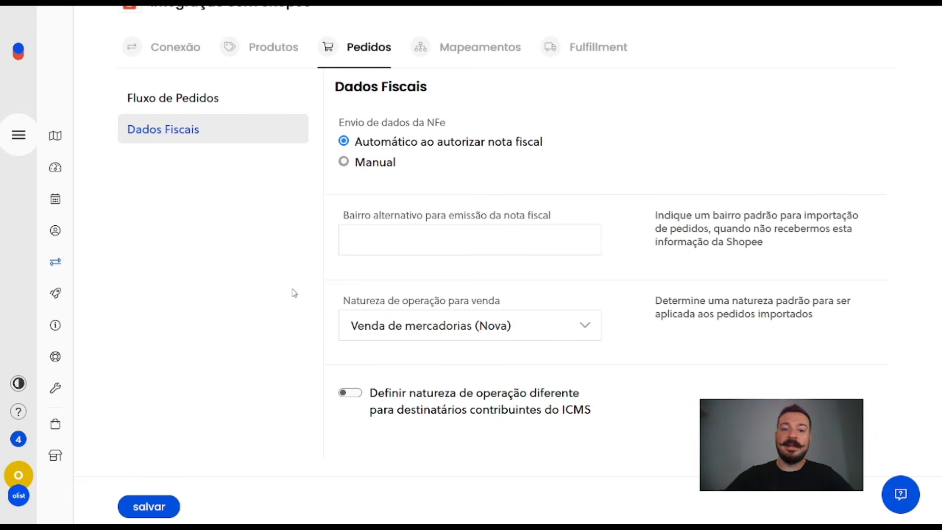
click(154, 504)
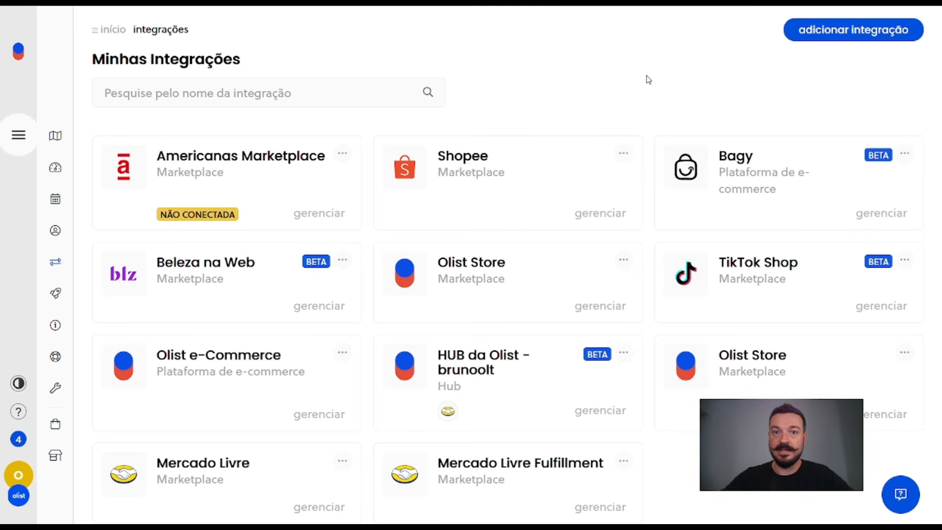
- In the Mercado Livre Fulfillment integration's order Dados Fiscais, set the merchandise transfer operation nature to "Venda de mercadorias (Nova)" and save
click(465, 469)
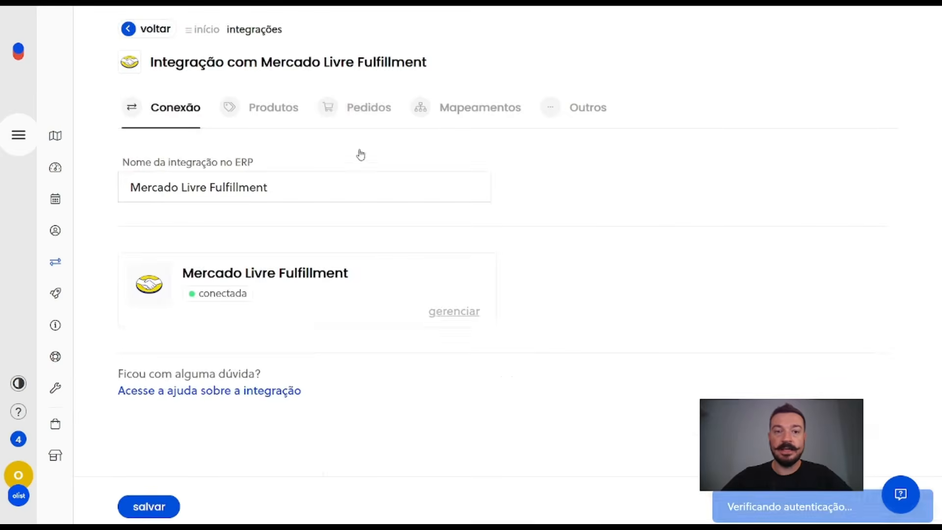
click(362, 114)
click(213, 187)
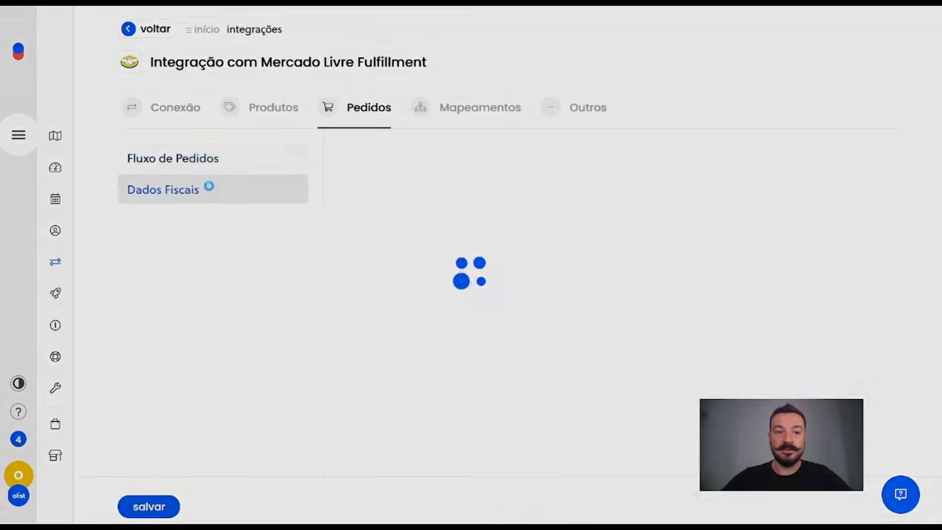
scroll(274, 319, down, 2)
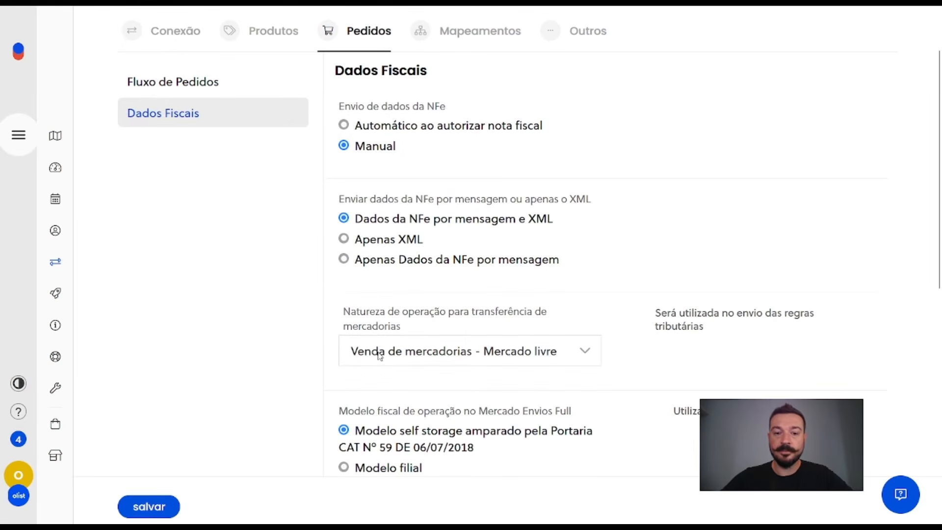
click(382, 359)
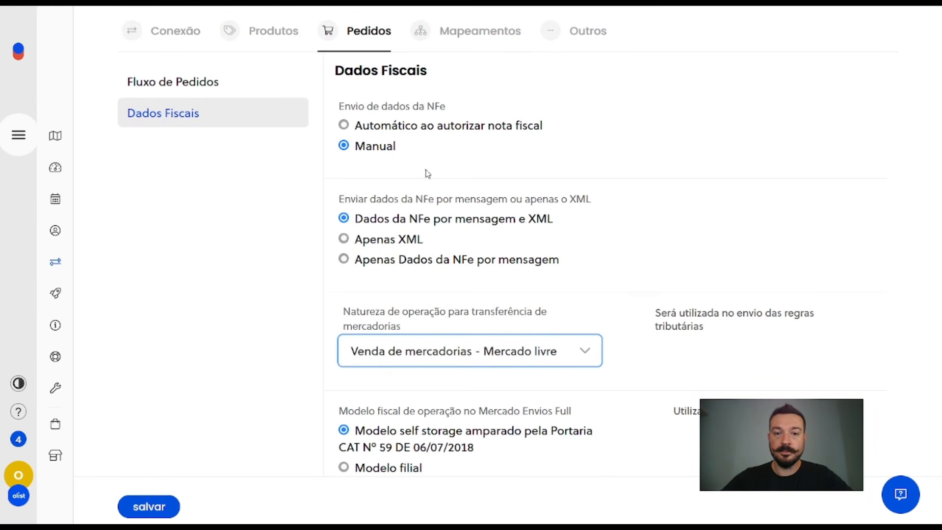
click(442, 322)
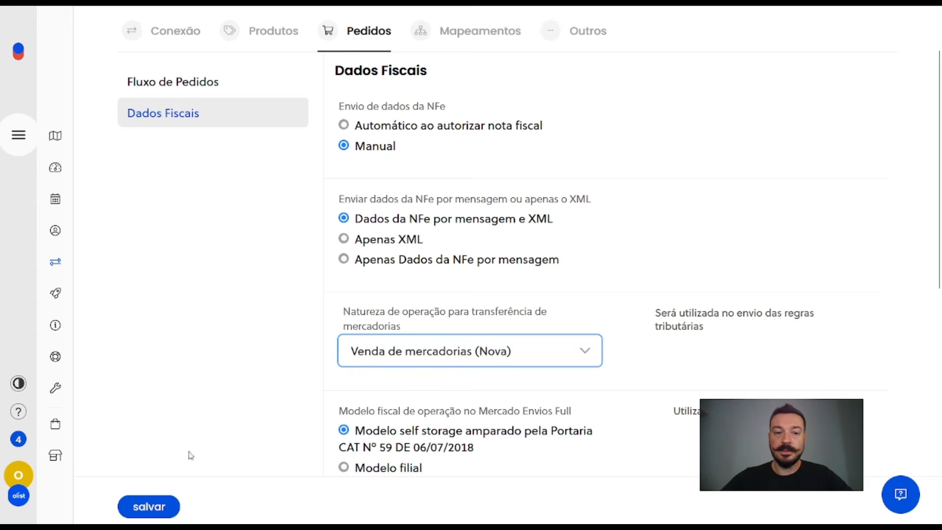
click(157, 507)
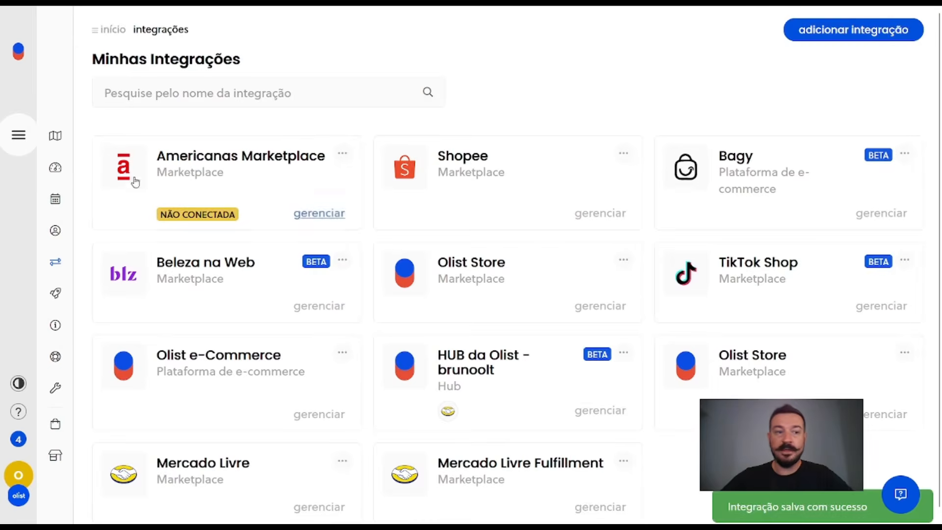
- Open the product records and filter them to products that are in the Mercado Livre Fulfillment e-commerce
click(18, 135)
click(82, 178)
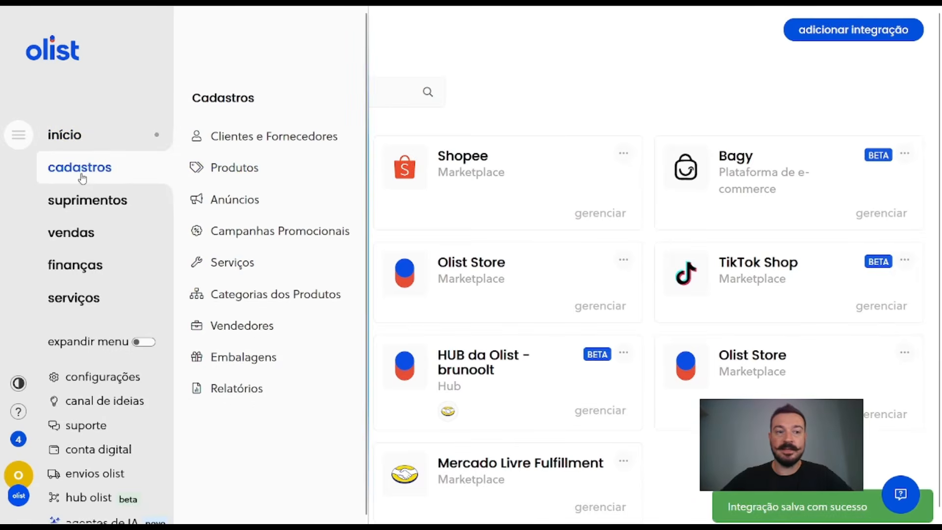
click(222, 168)
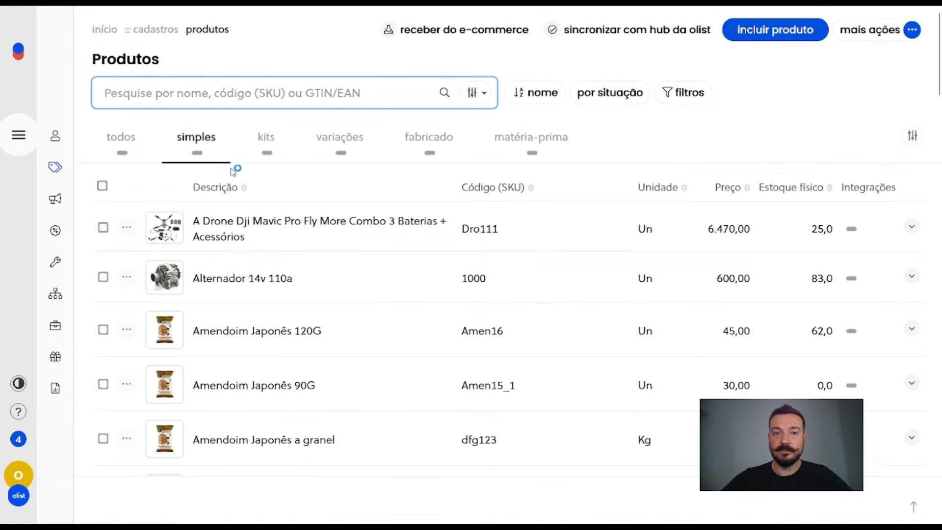
click(685, 100)
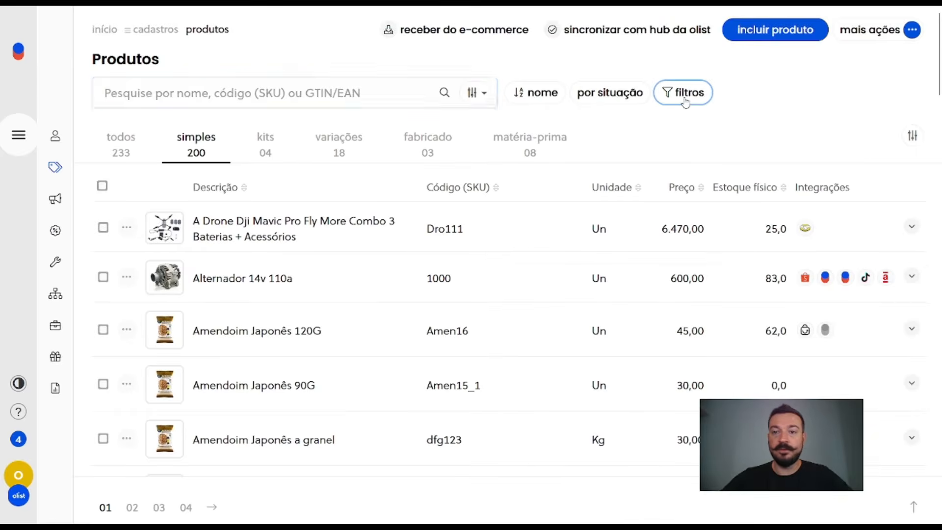
drag(655, 140, 782, 147)
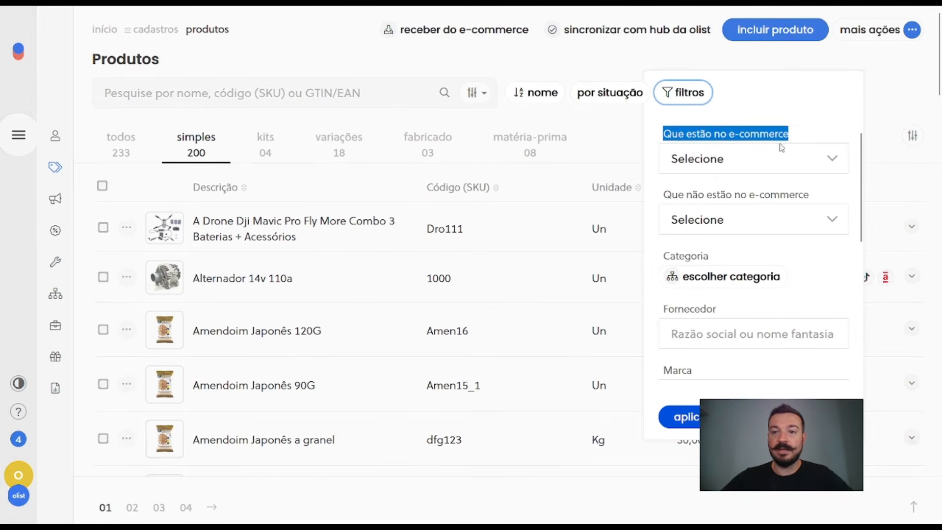
click(736, 159)
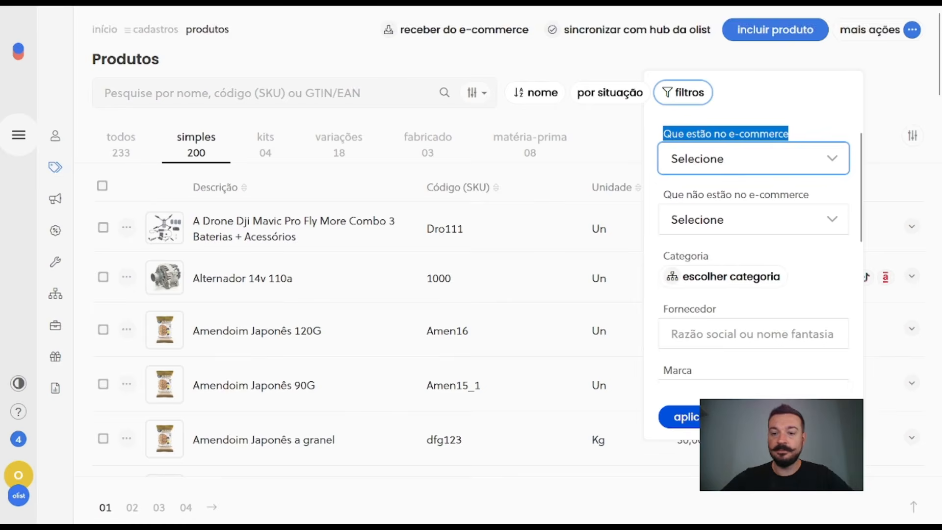
click(724, 411)
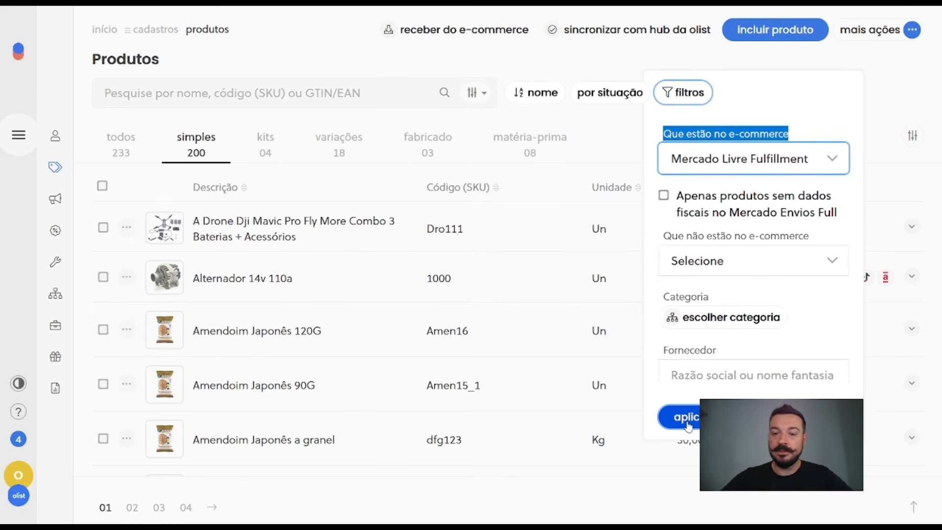
click(687, 422)
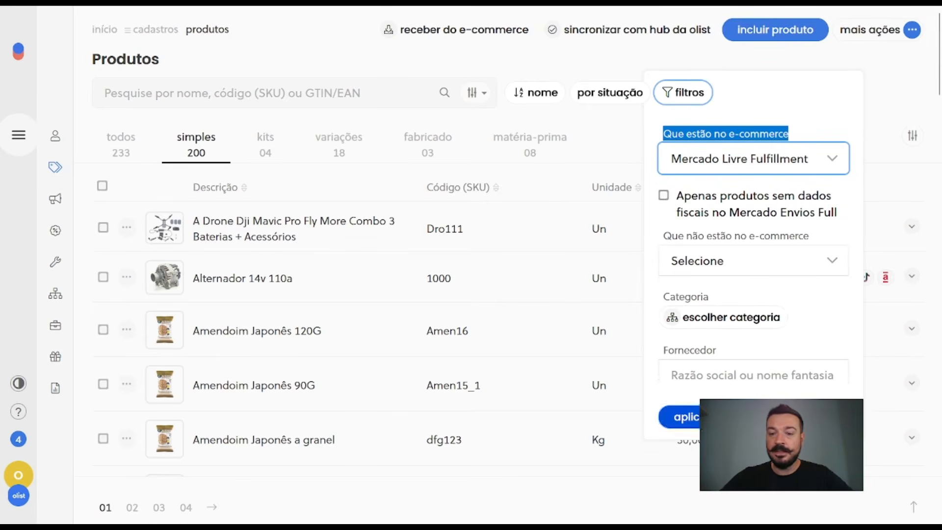
- Select all listed products and open the additional bulk actions for them
click(102, 187)
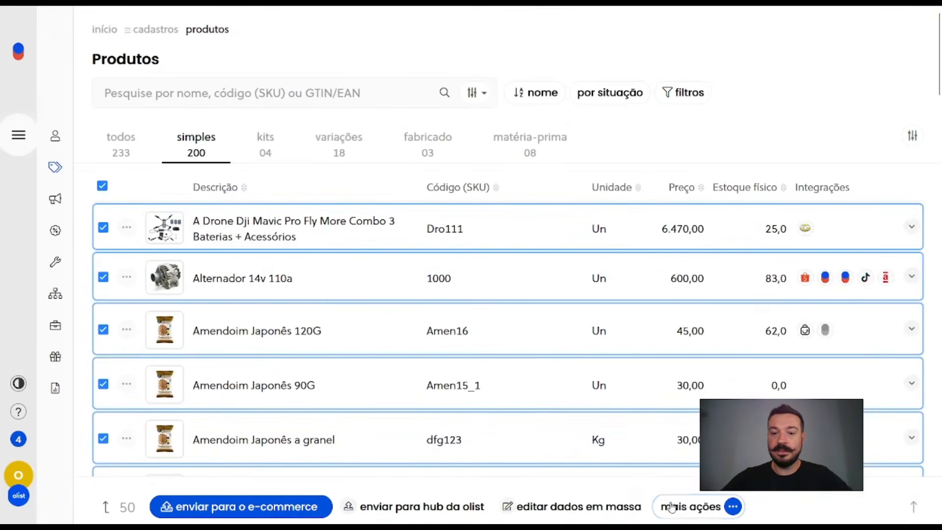
click(672, 507)
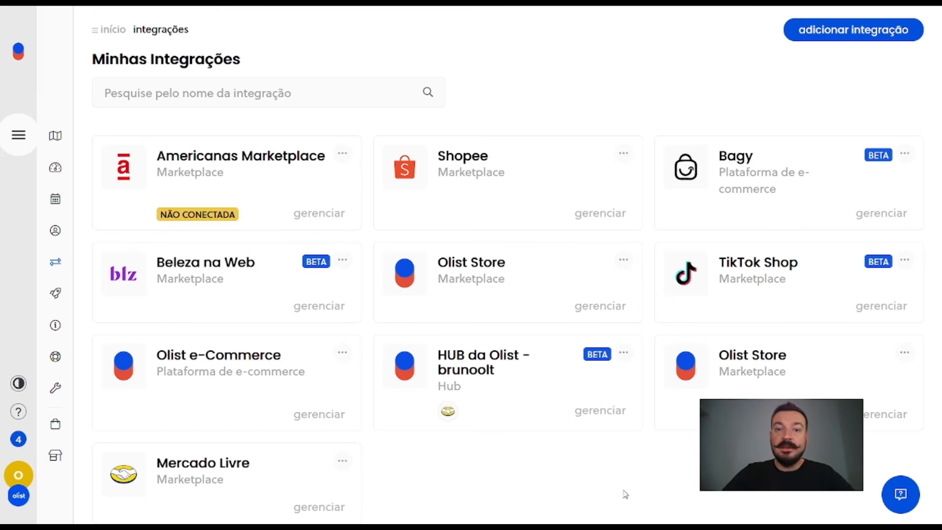
- Open Naturezas de operação de entrada (tributação) in the notas fiscais settings and view the actions available for "Compra de mercadorias"
click(22, 142)
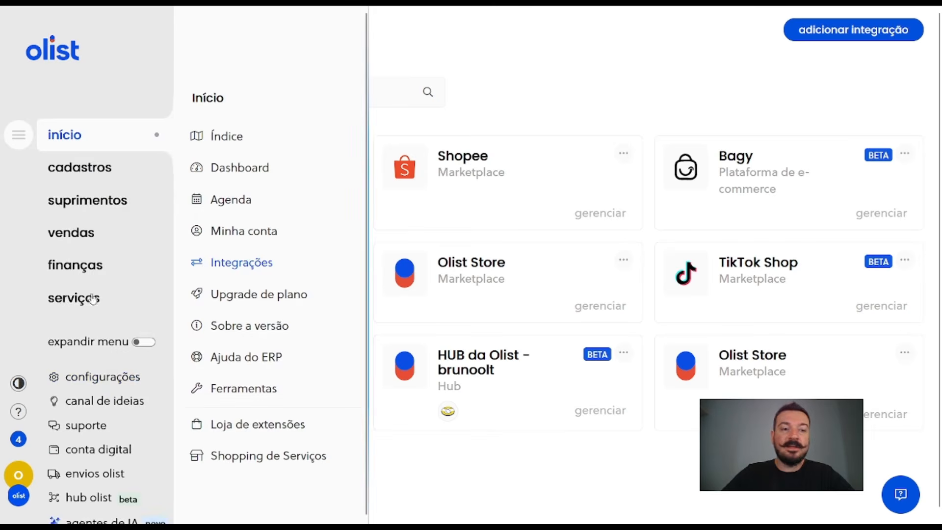
click(99, 380)
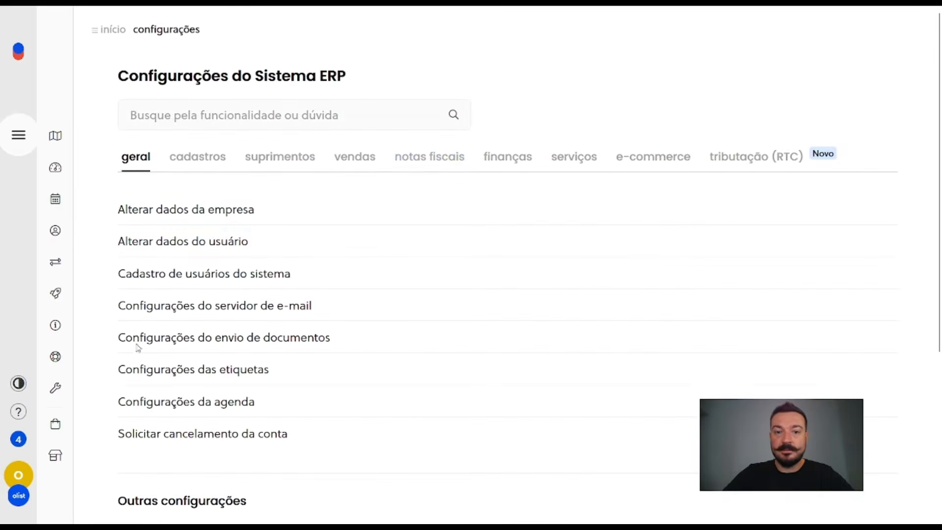
click(425, 158)
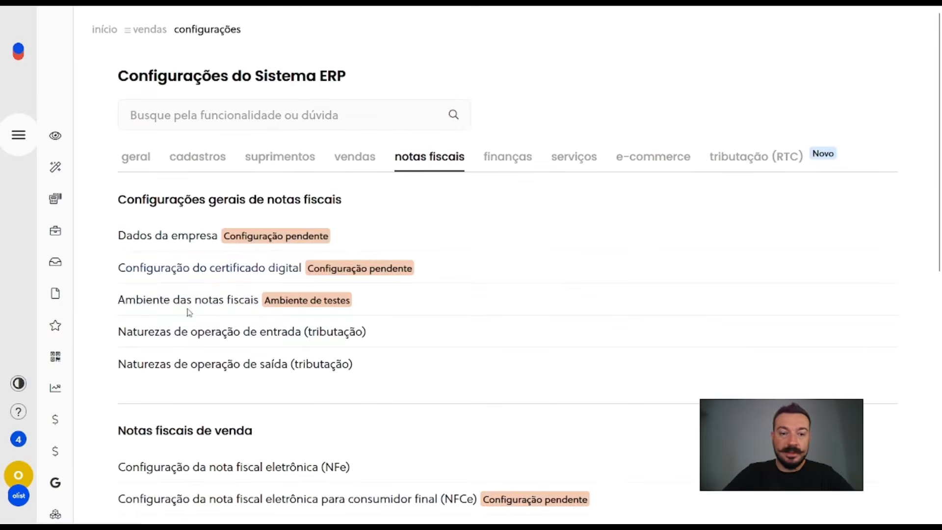
drag(112, 339, 371, 335)
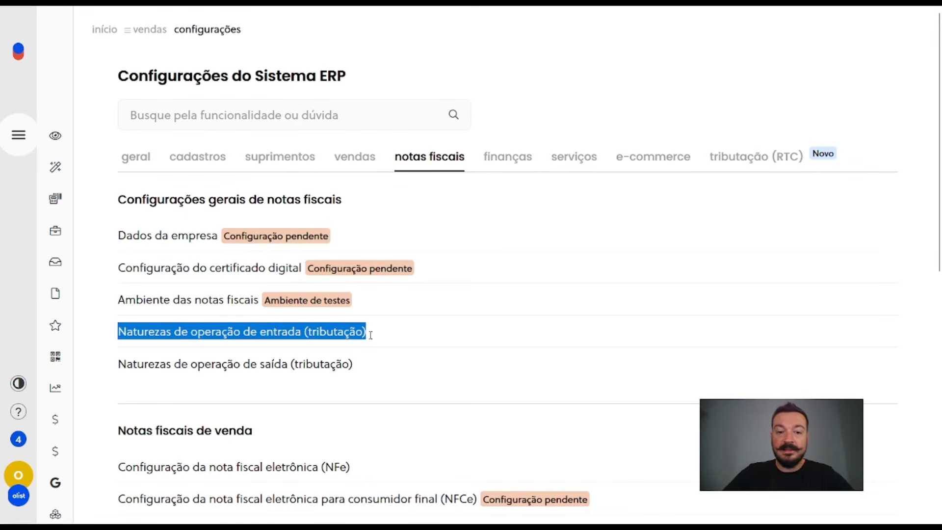
click(292, 334)
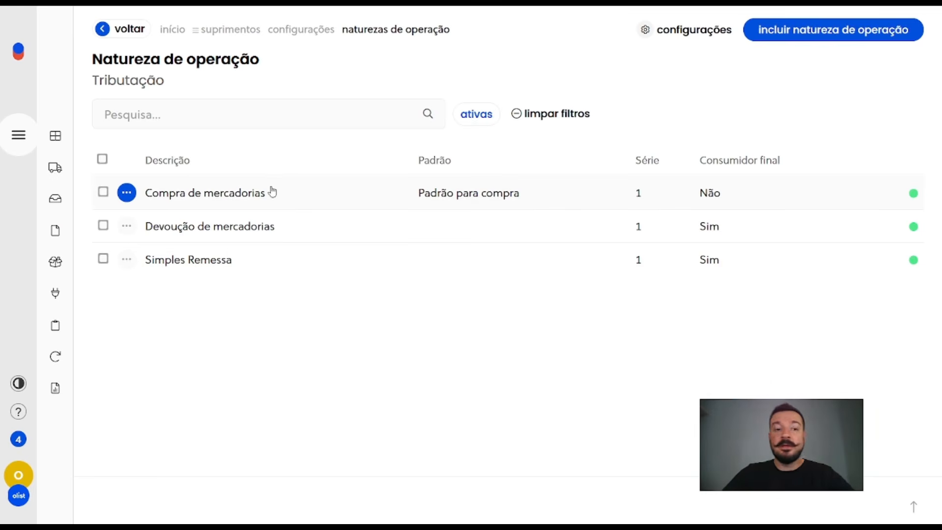
click(127, 193)
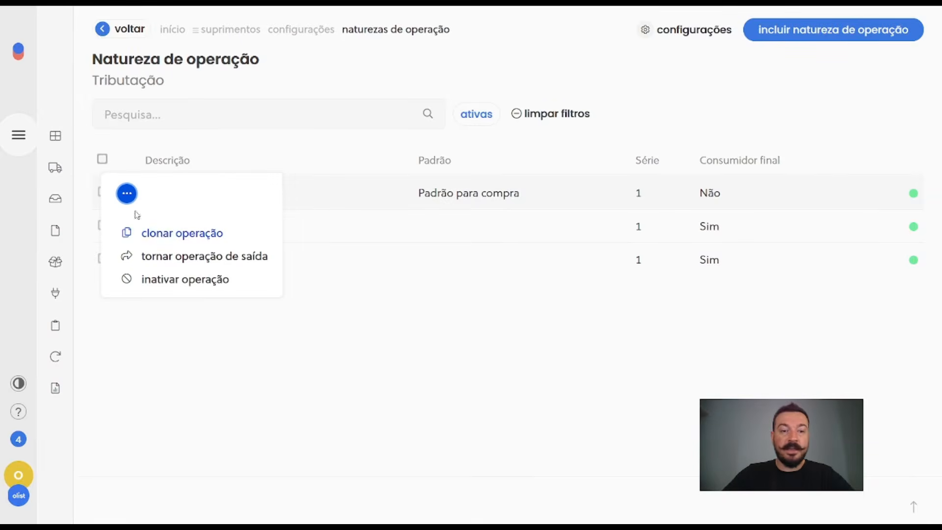
click(127, 196)
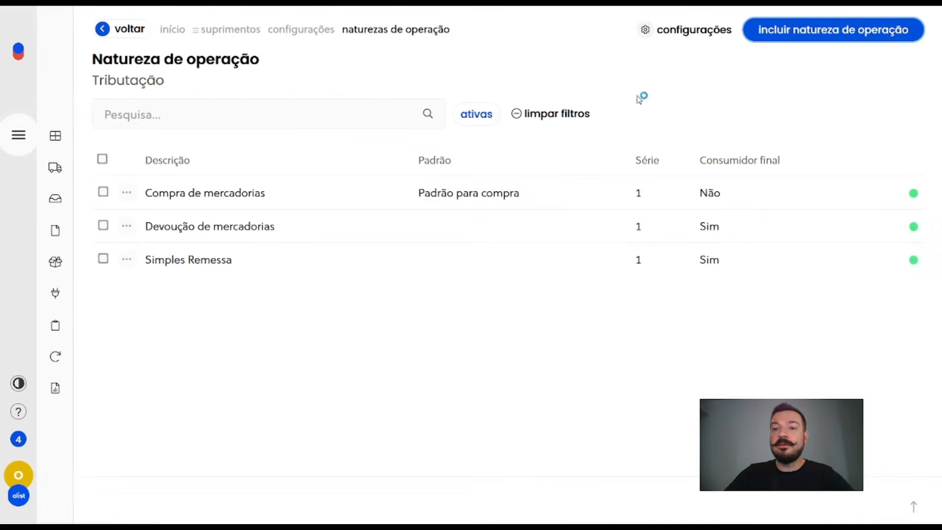
- Start a new inbound operation nature with Regime normal as its tax regime code, and return to the list without saving
click(454, 193)
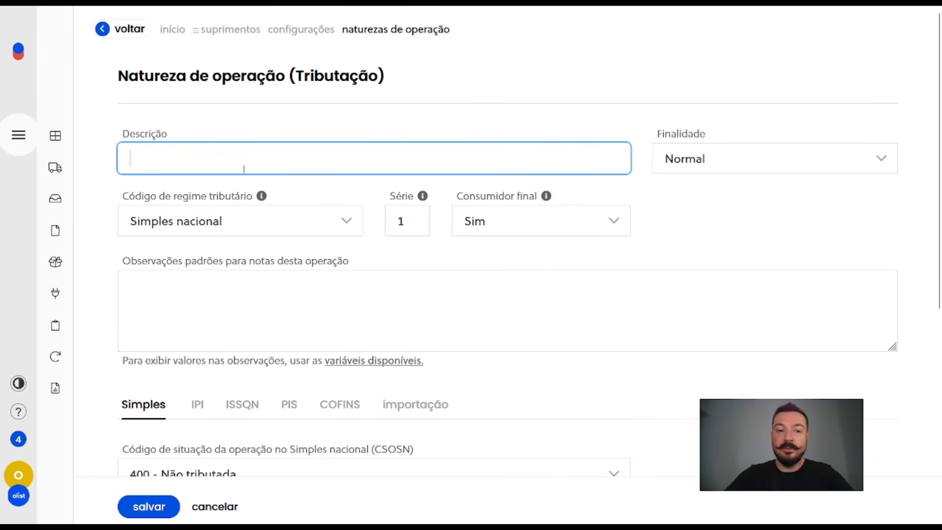
drag(123, 196, 252, 197)
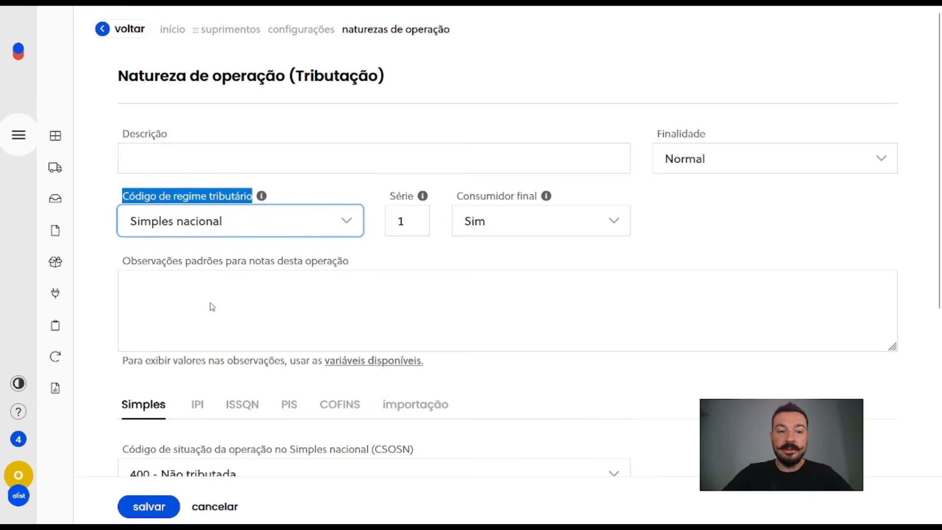
key(Down)
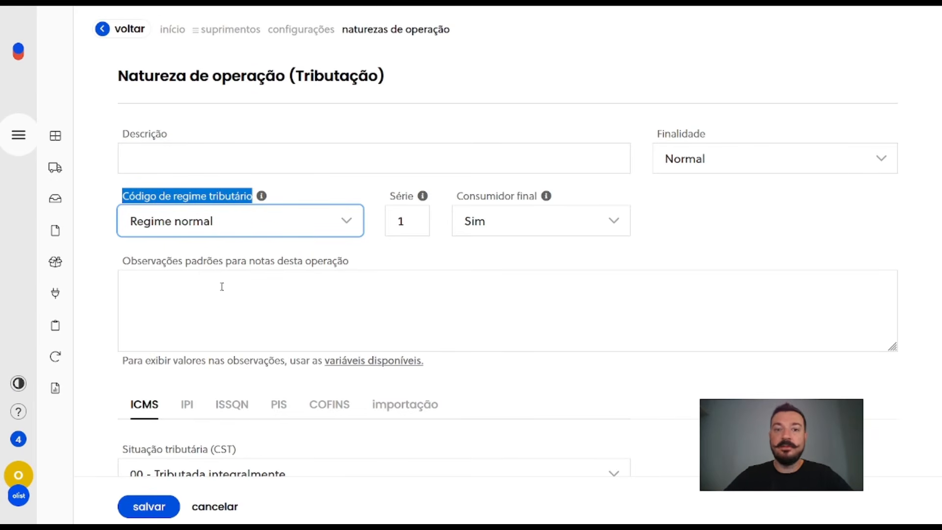
click(122, 31)
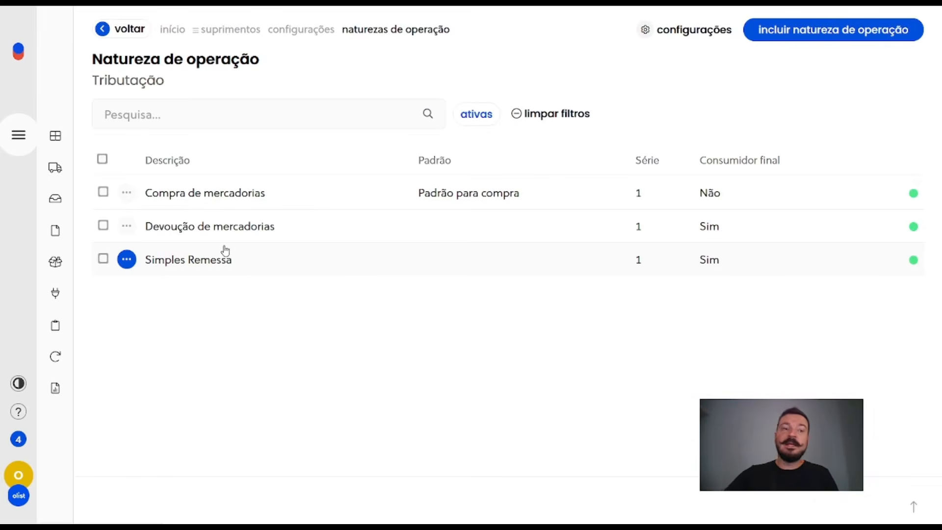
- Open the company data in the general ERP settings, down to the Código de regime tributário field
click(22, 140)
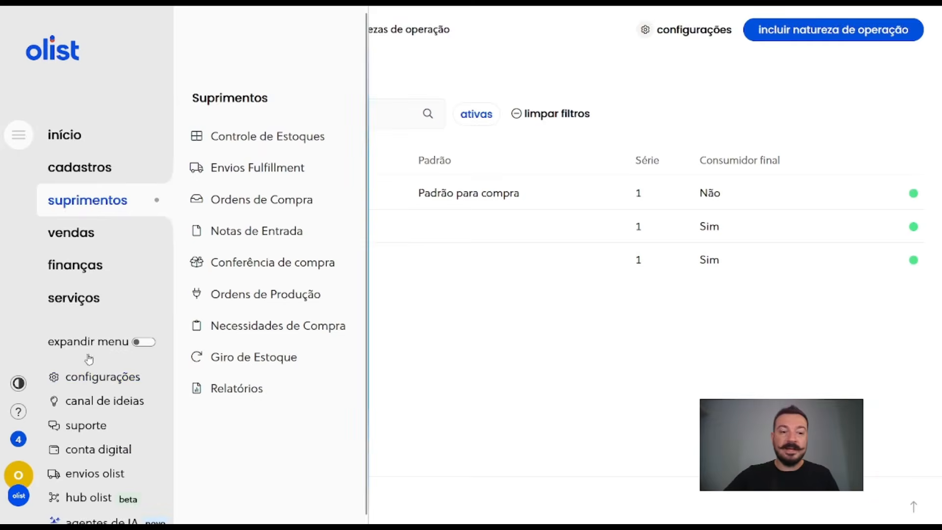
click(103, 381)
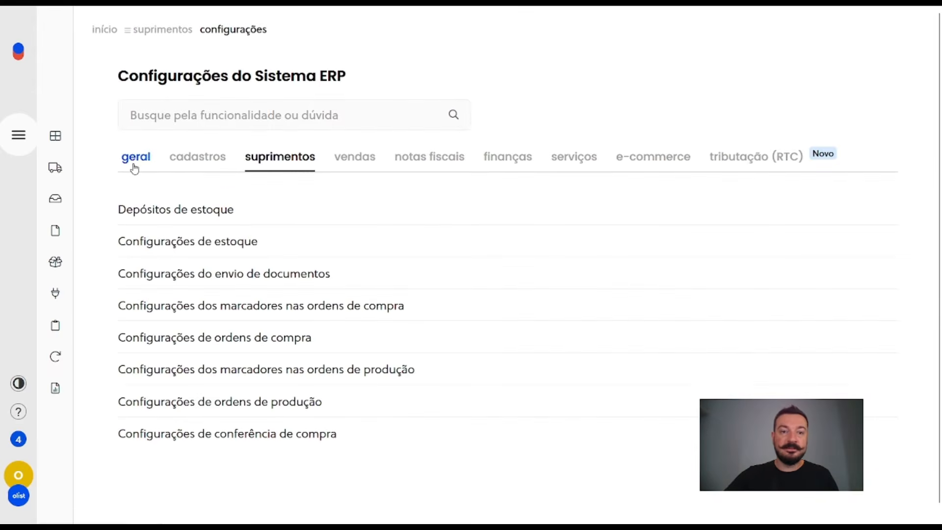
click(135, 167)
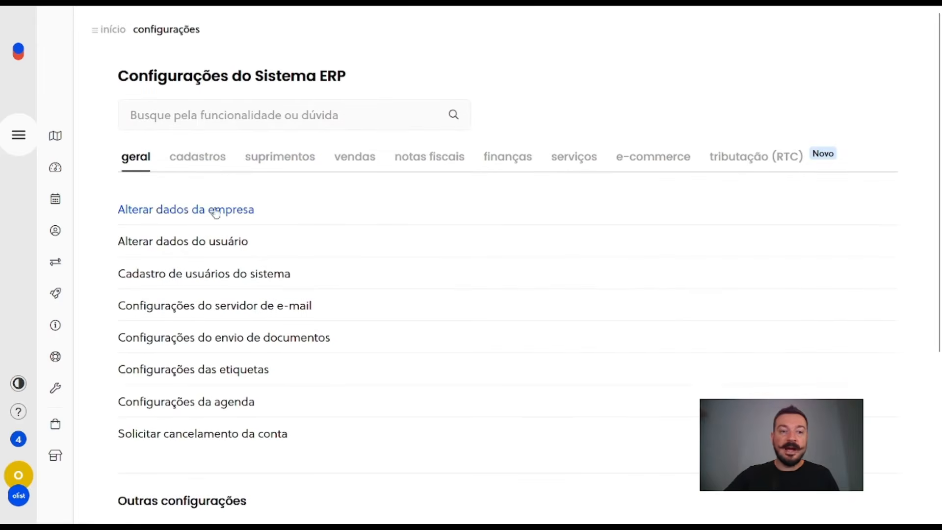
click(187, 211)
scroll(200, 284, down, 10)
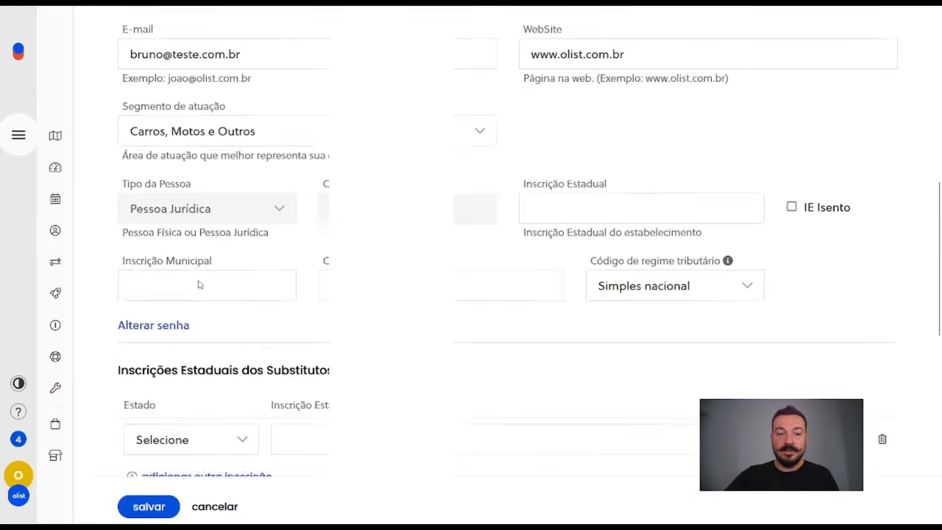
scroll(200, 284, down, 6)
scroll(196, 277, up, 5)
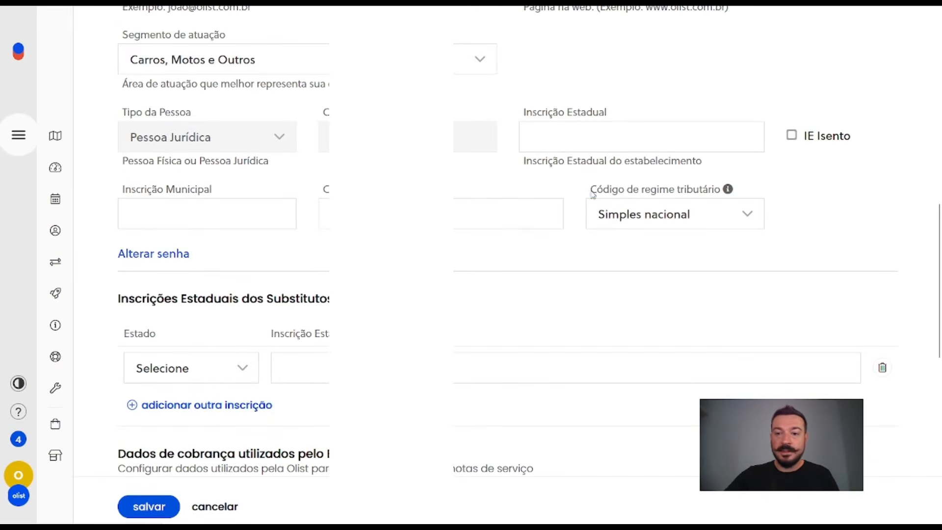
- Set the company's Código de regime tributário to Regime normal and save the company data
drag(591, 191, 723, 190)
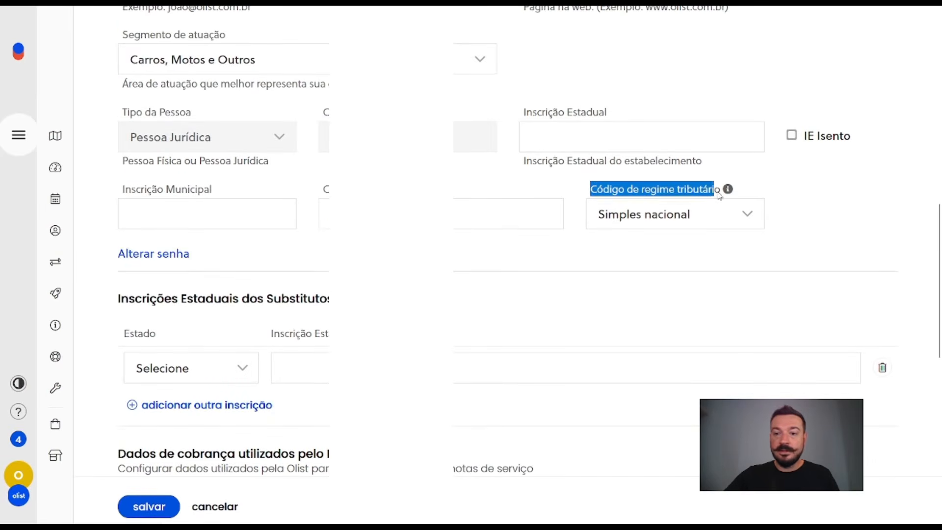
click(677, 287)
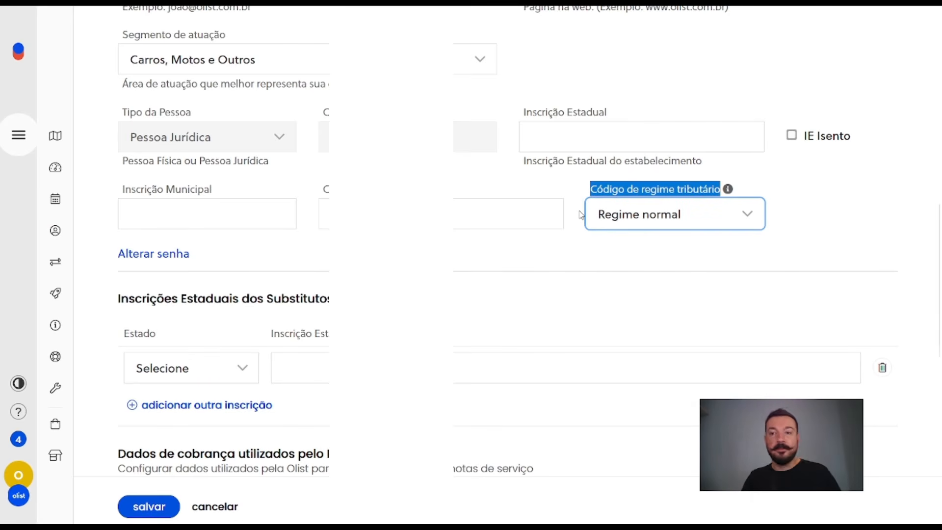
click(153, 510)
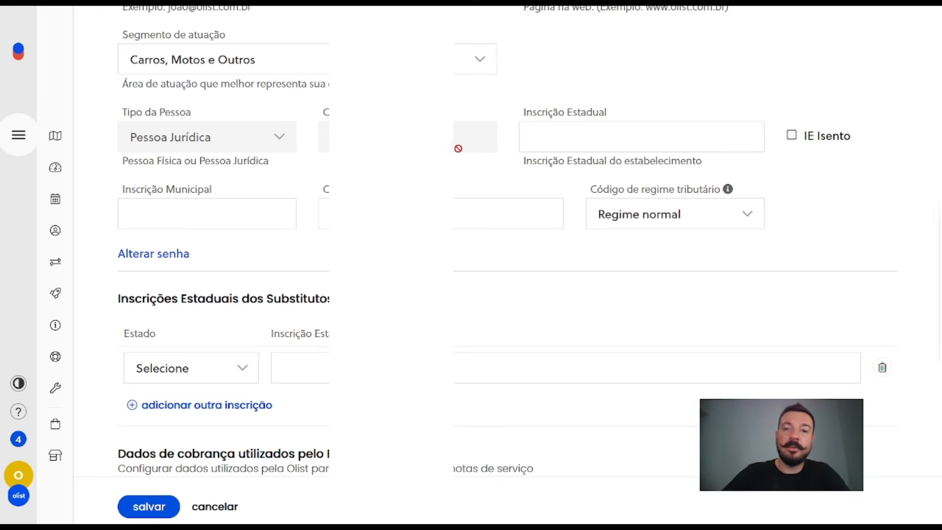
click(19, 139)
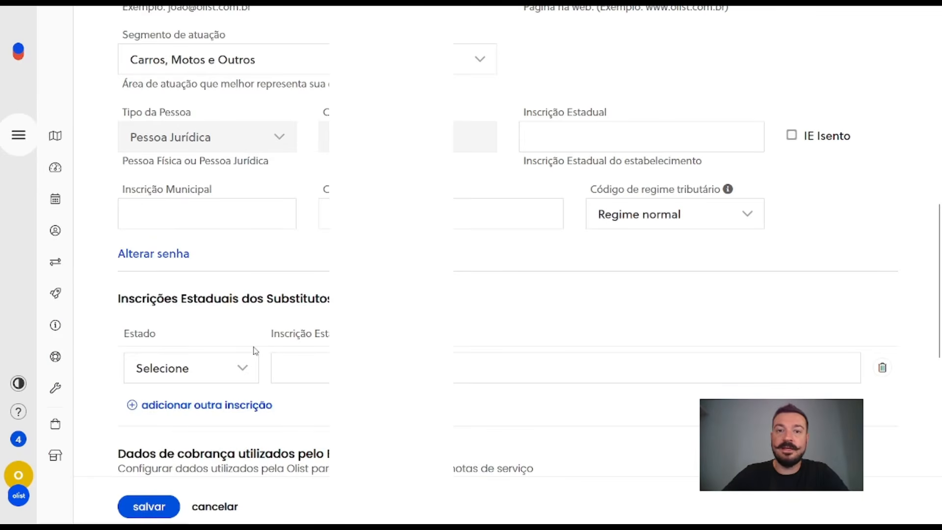
- Open ICMS DIFAL para não contribuinte in the notas fiscais settings, review its options and state rates, and return to the settings
key(alt+Left)
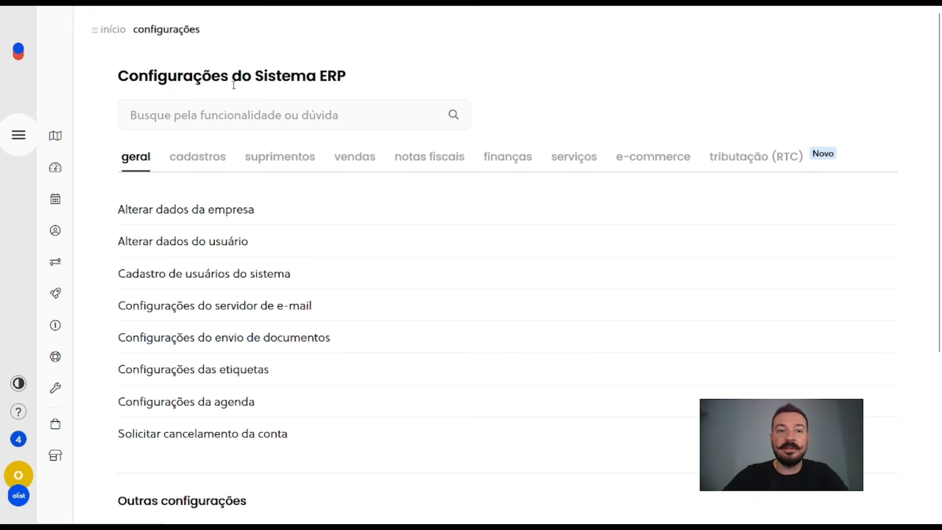
click(431, 160)
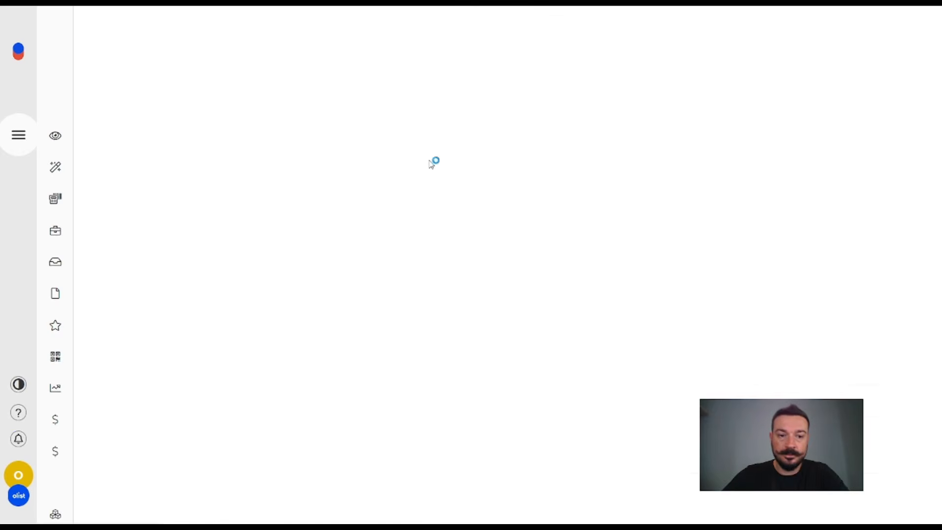
scroll(427, 177, down, 5)
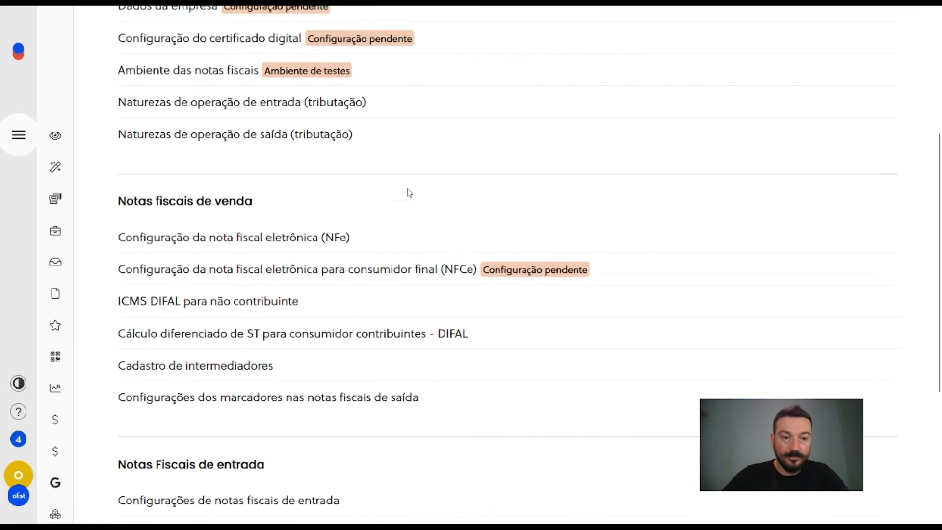
drag(117, 301, 299, 305)
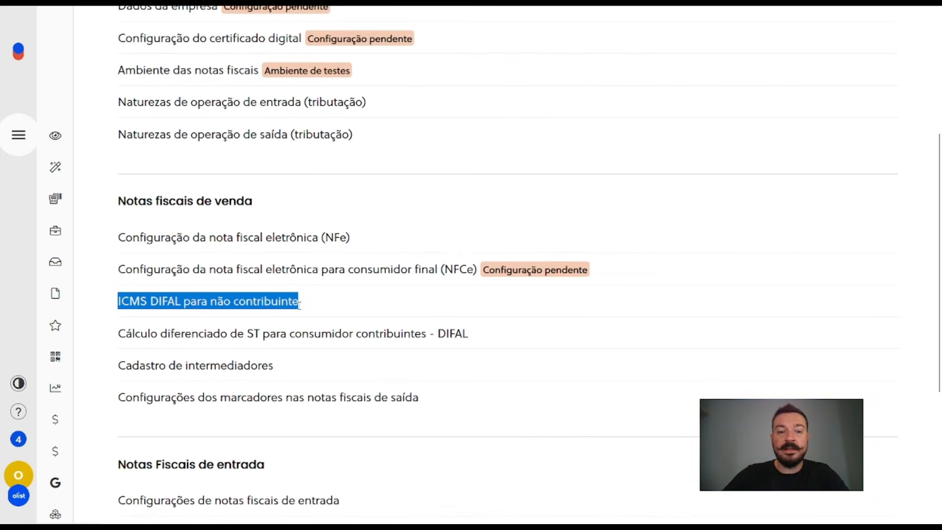
click(242, 312)
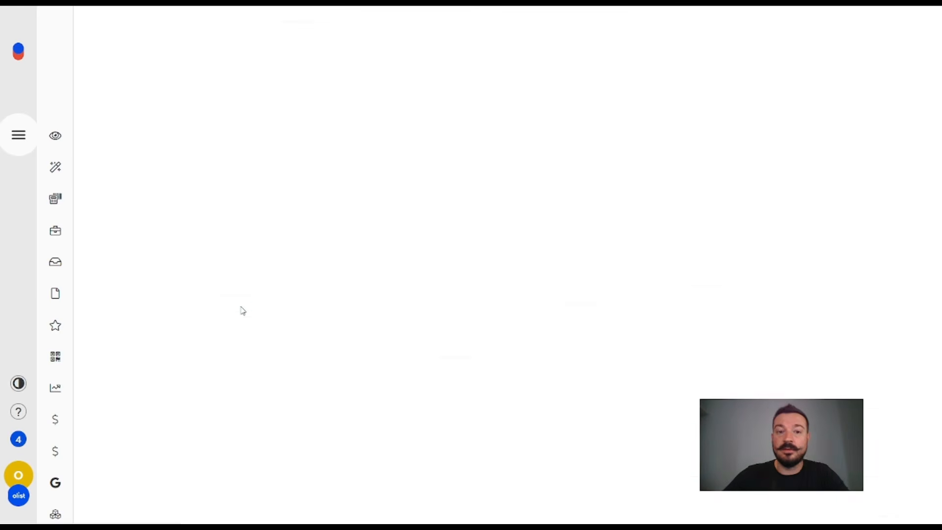
scroll(244, 308, down, 15)
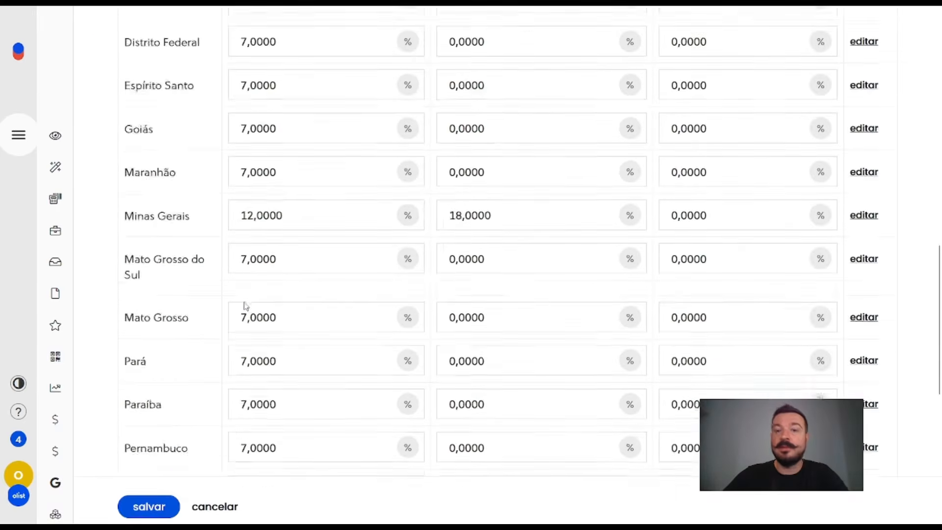
scroll(244, 305, down, 8)
scroll(242, 304, up, 20)
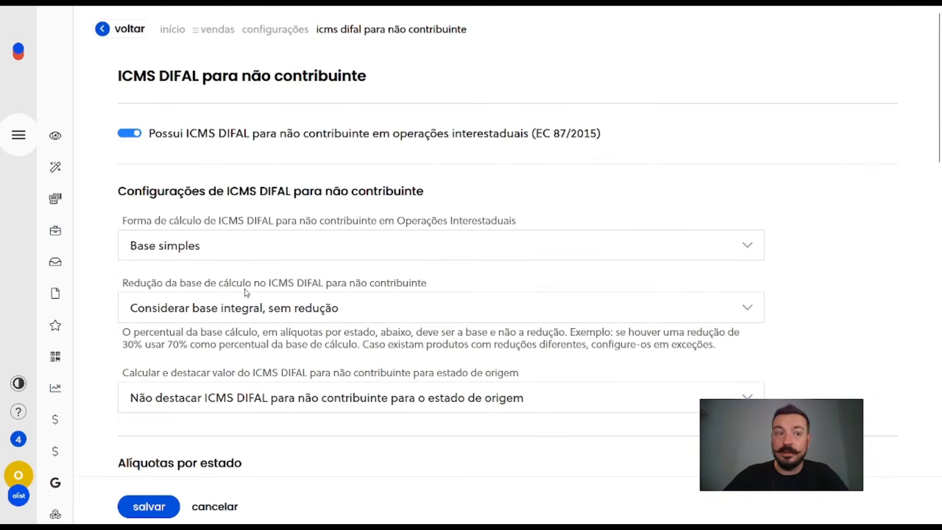
click(125, 30)
- Open Cálculo diferenciado de ST para consumidor contribuintes - DIFAL, enable the differentiated calculation to view its options, and return without saving
scroll(258, 212, down, 3)
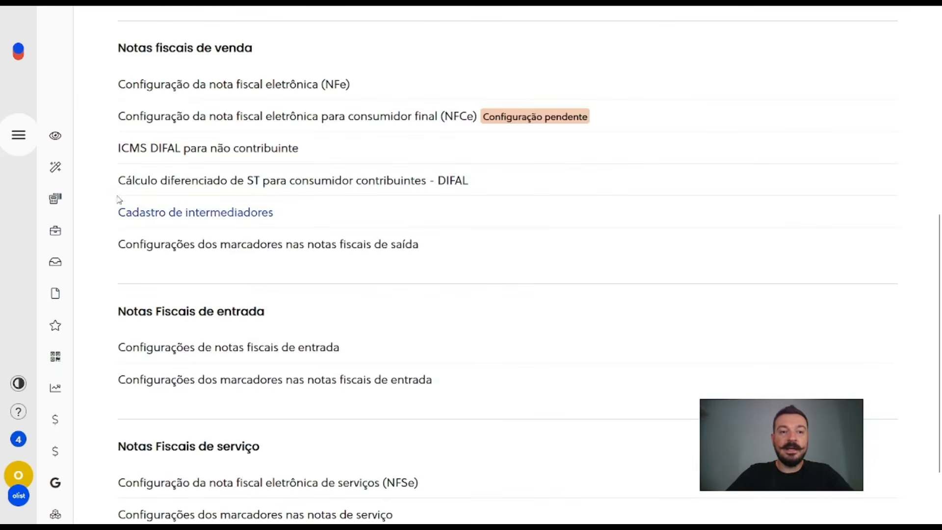
drag(118, 149, 302, 148)
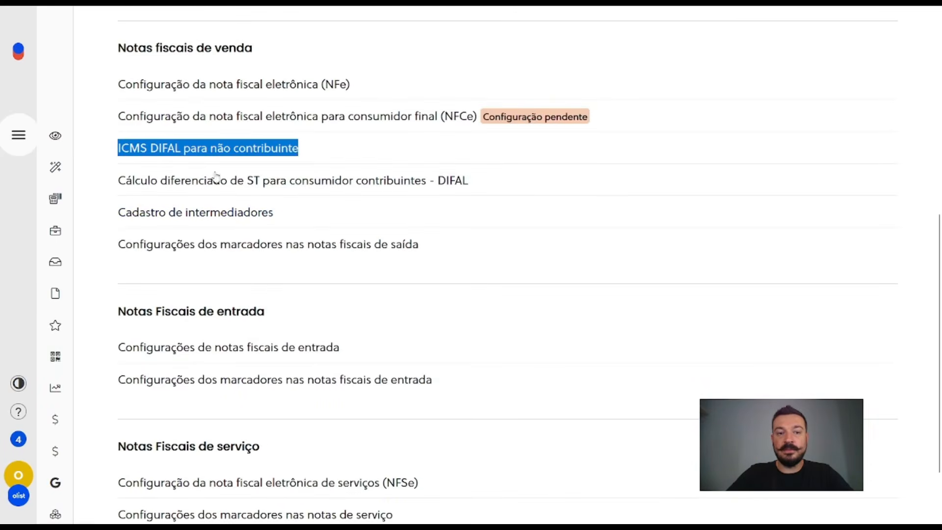
click(89, 188)
drag(112, 184, 483, 187)
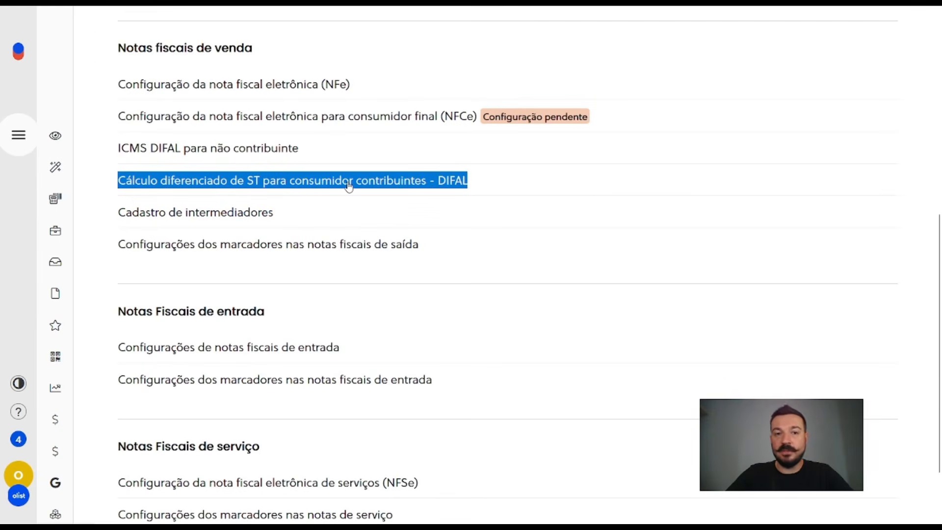
click(262, 188)
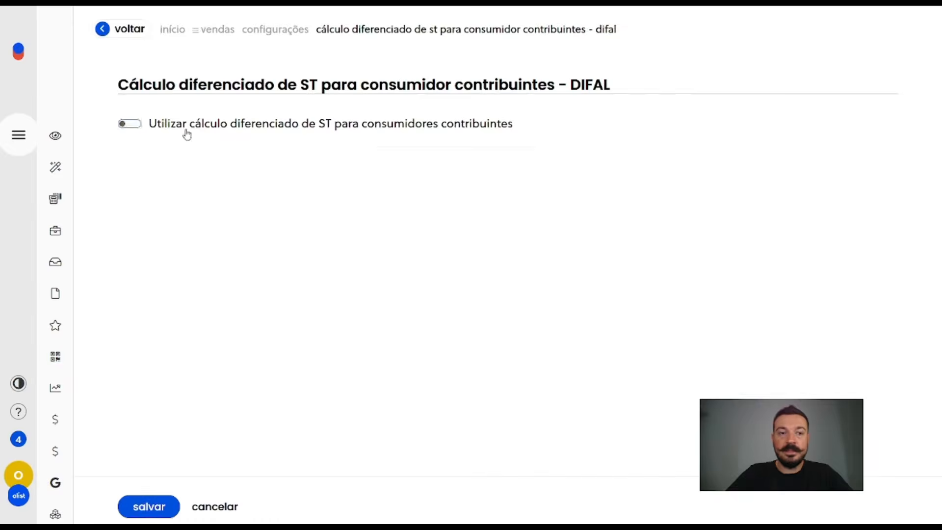
click(186, 130)
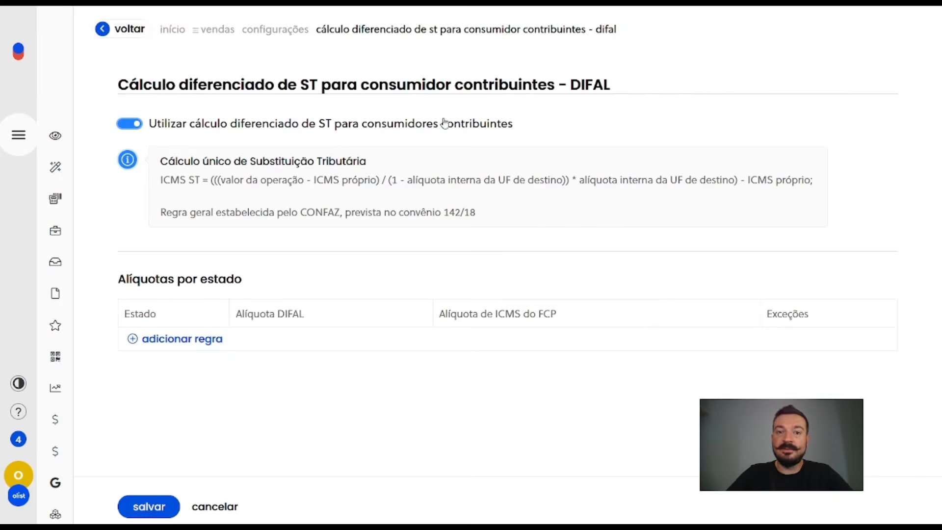
click(128, 30)
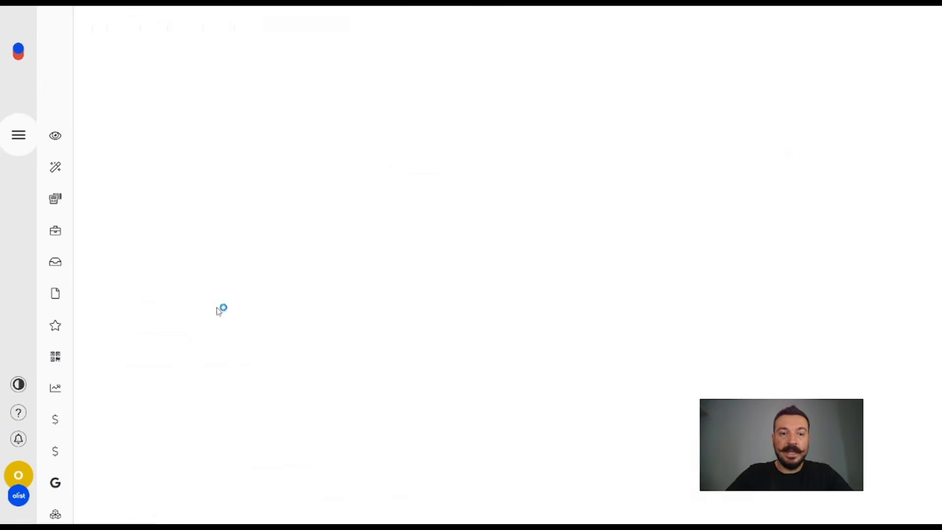
scroll(114, 237, down, 6)
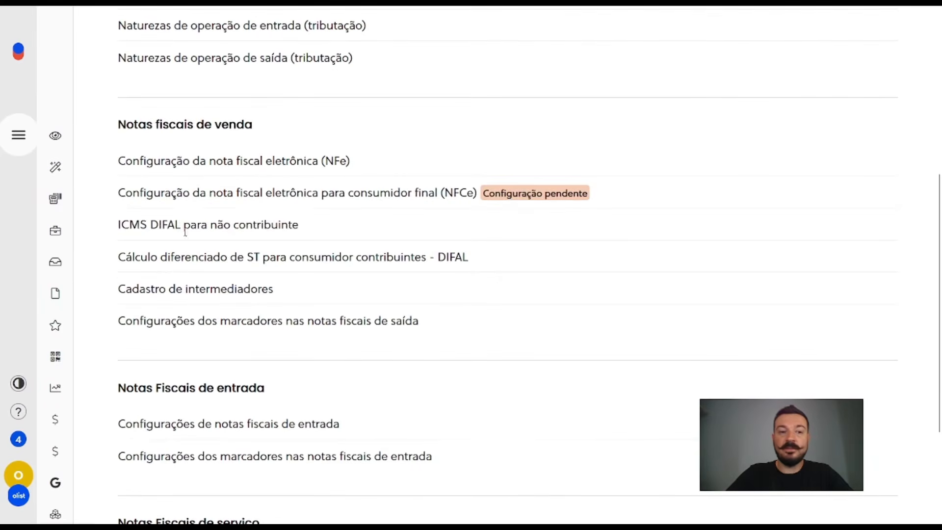
drag(118, 224, 303, 230)
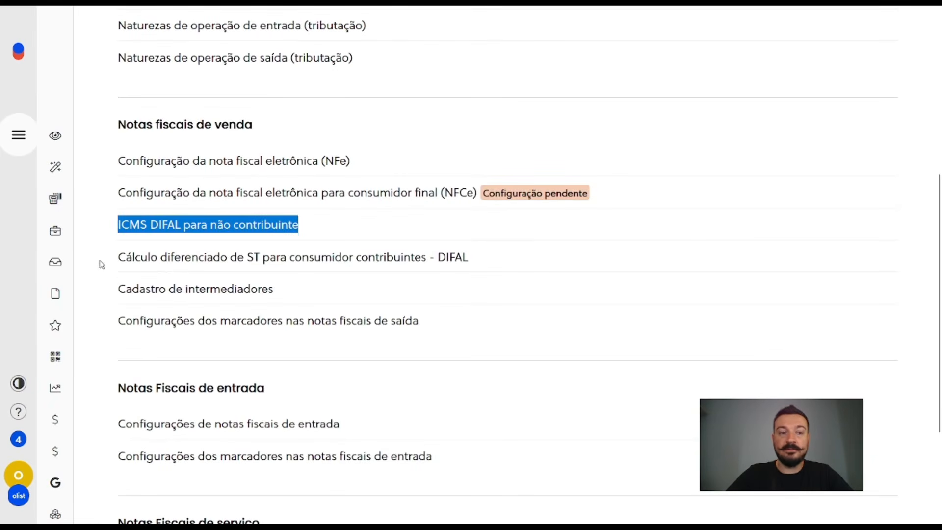
drag(101, 264, 491, 257)
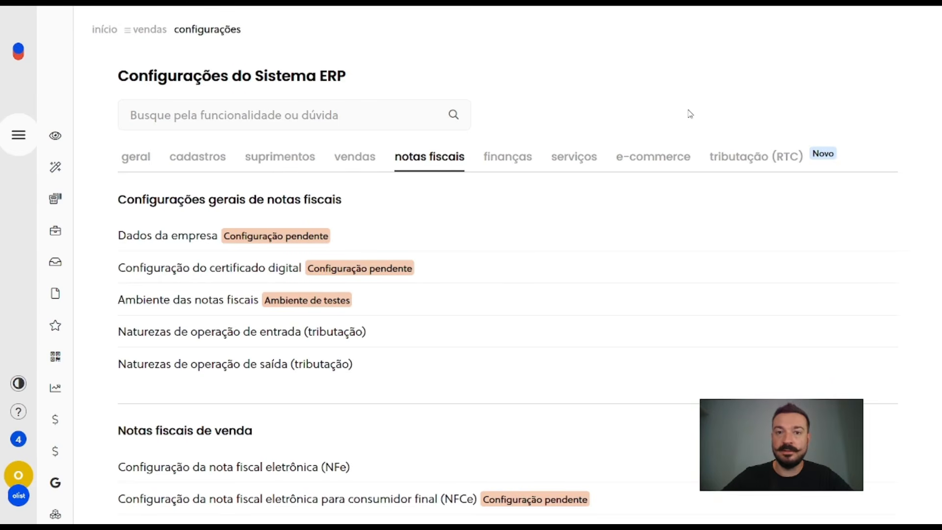
click(690, 114)
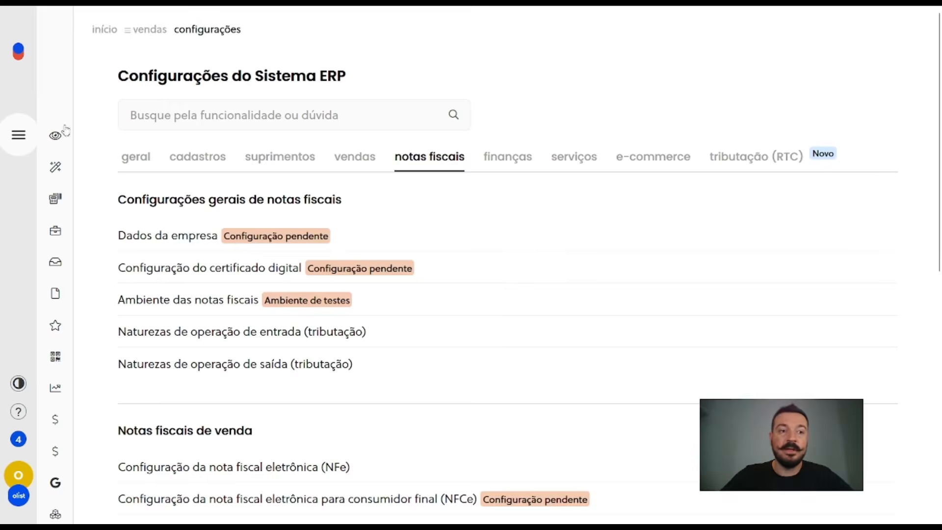
- Open the pending sales nota fiscal issued on 12/12/2025 for editing
mouse_move(60, 132)
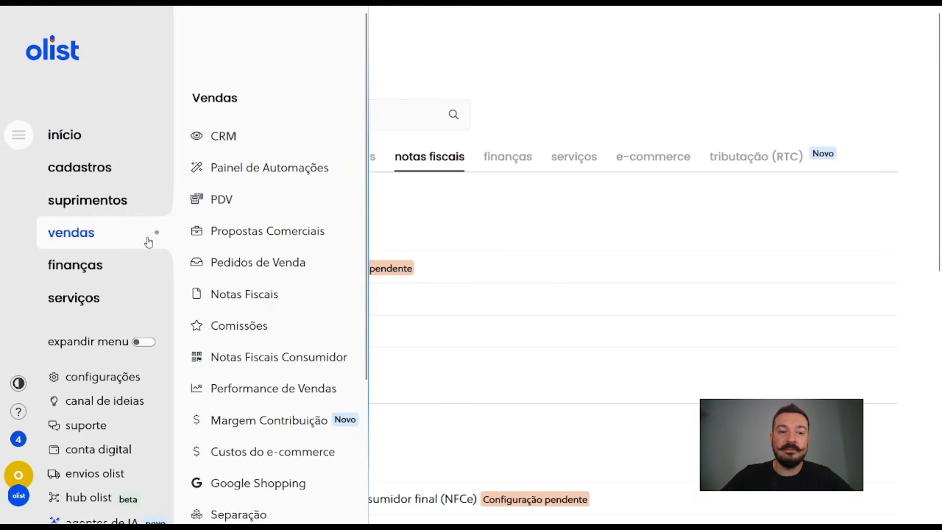
click(235, 296)
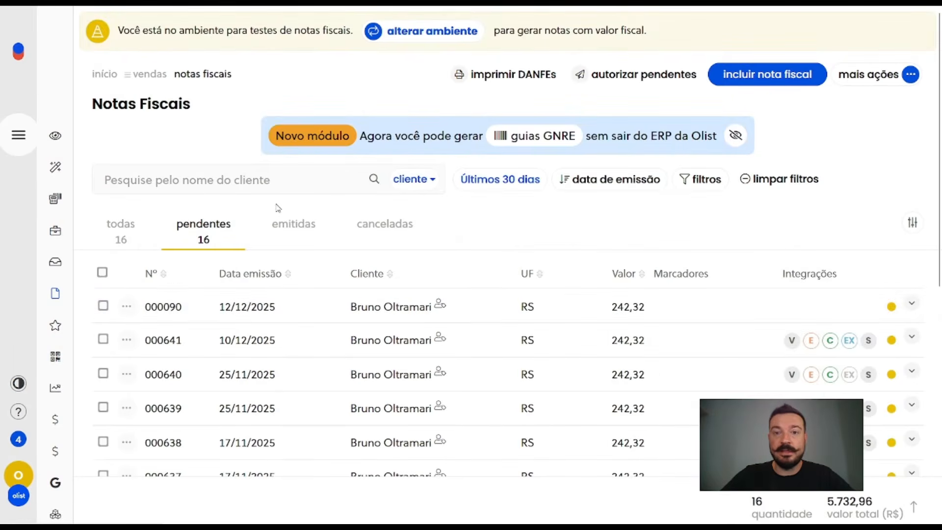
click(382, 306)
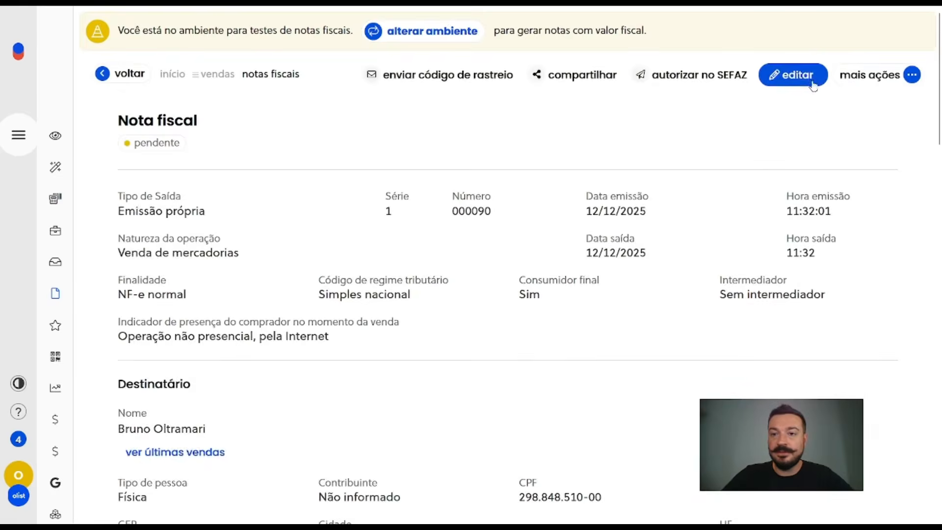
click(795, 74)
drag(298, 282, 125, 281)
key(BackSpace)
text(venda)
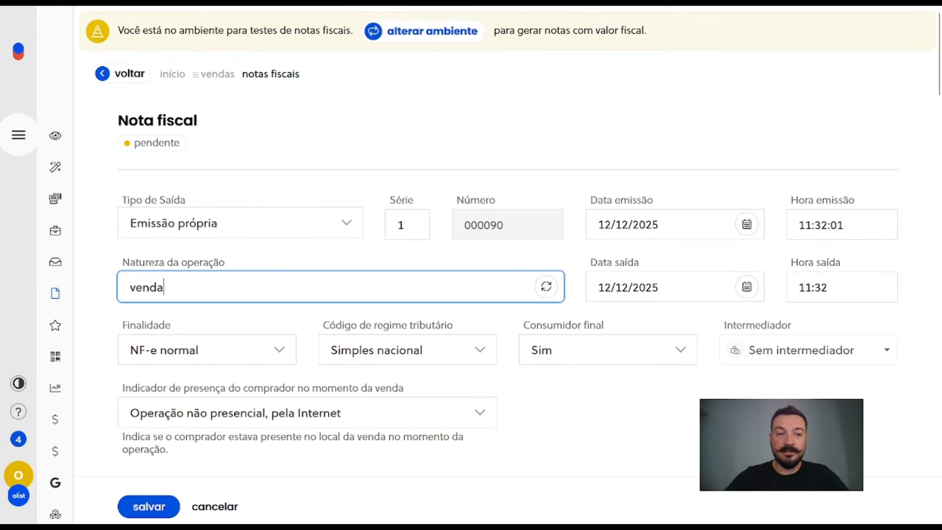
click(364, 171)
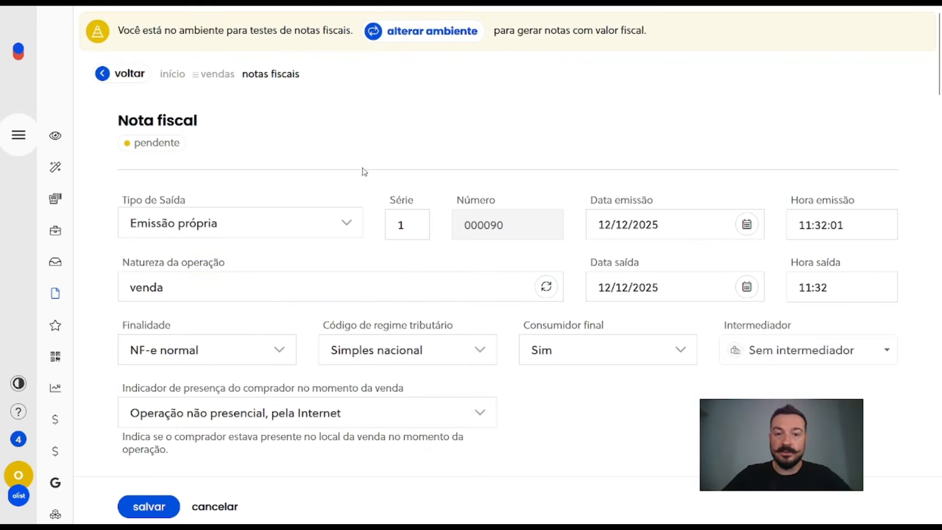
drag(324, 328, 462, 336)
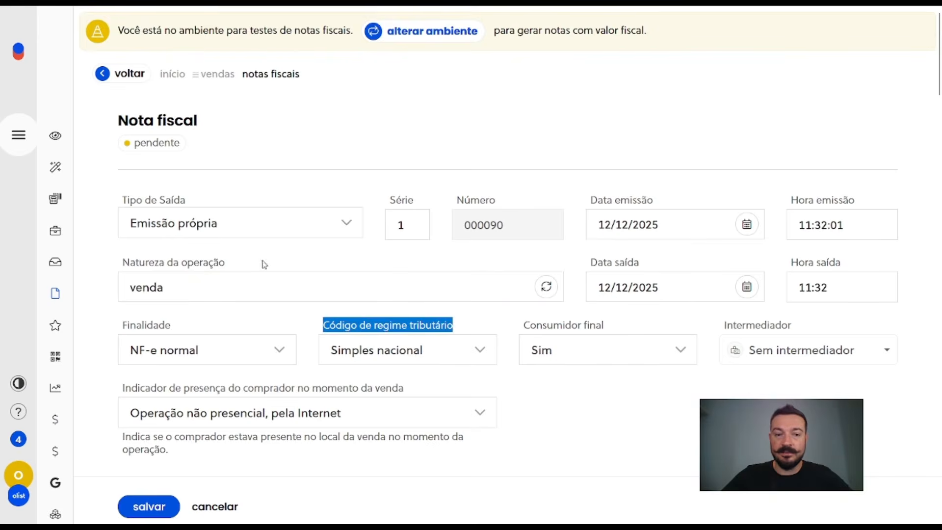
- Set the nota fiscal's Natureza da operação to Venda de mercadorias (Nova) and save the nota fiscal
double_click(164, 287)
key(BackSpace)
text(ve)
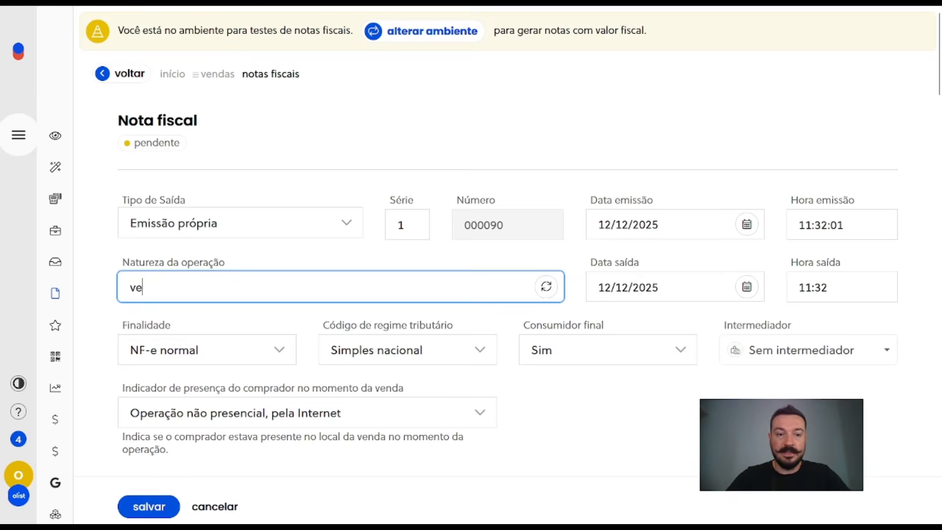
text(nda)
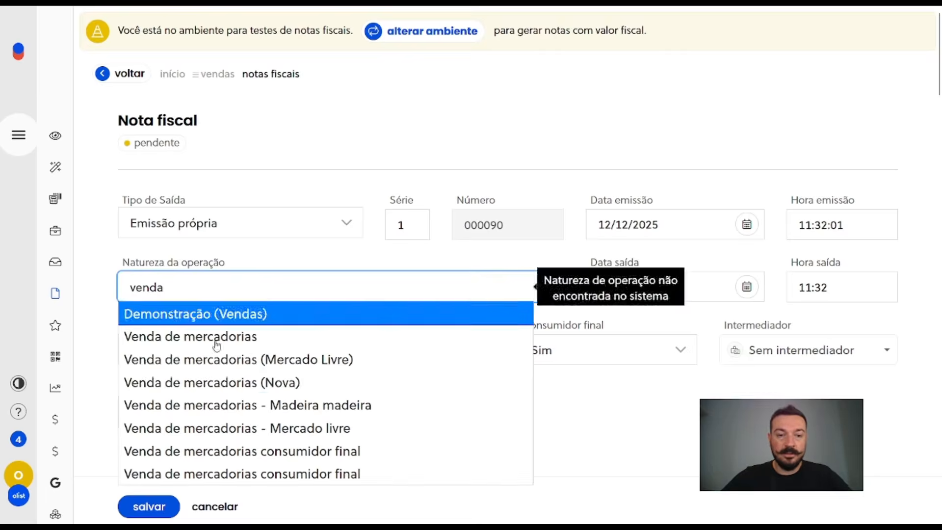
click(230, 386)
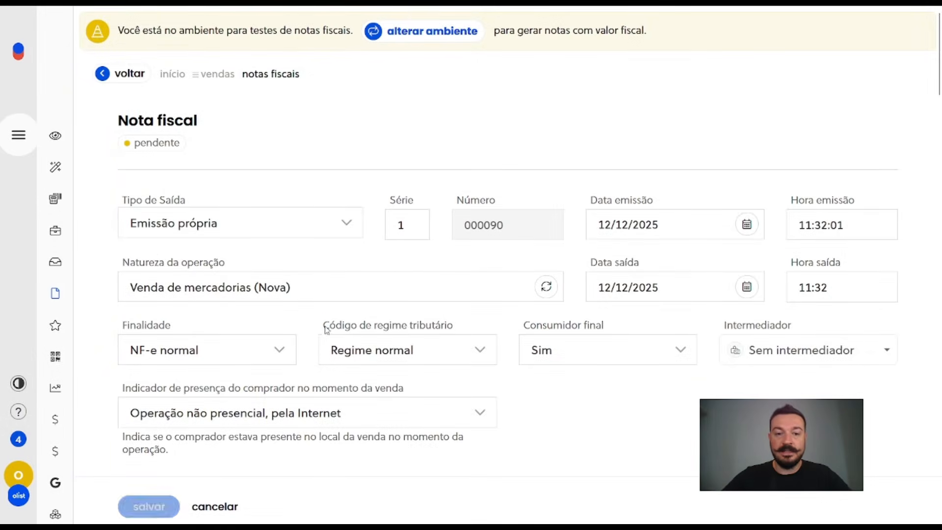
drag(326, 329, 460, 327)
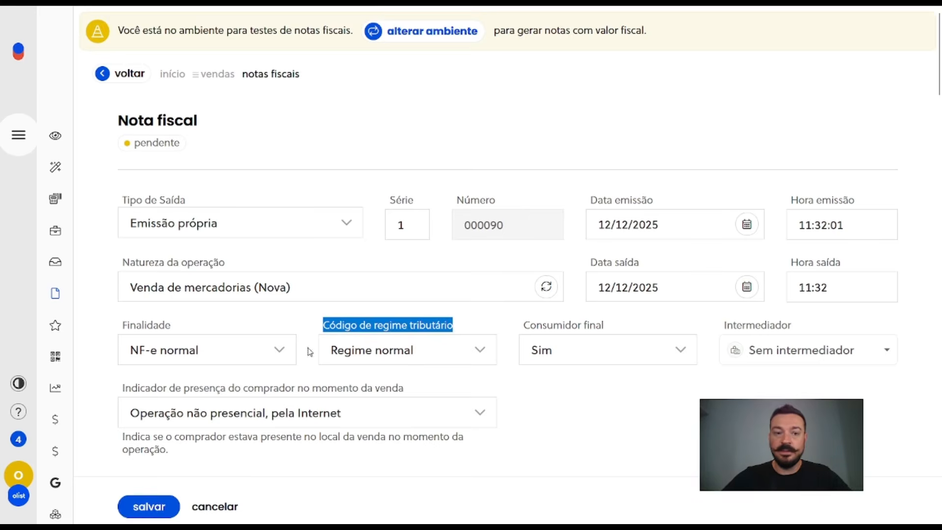
click(149, 506)
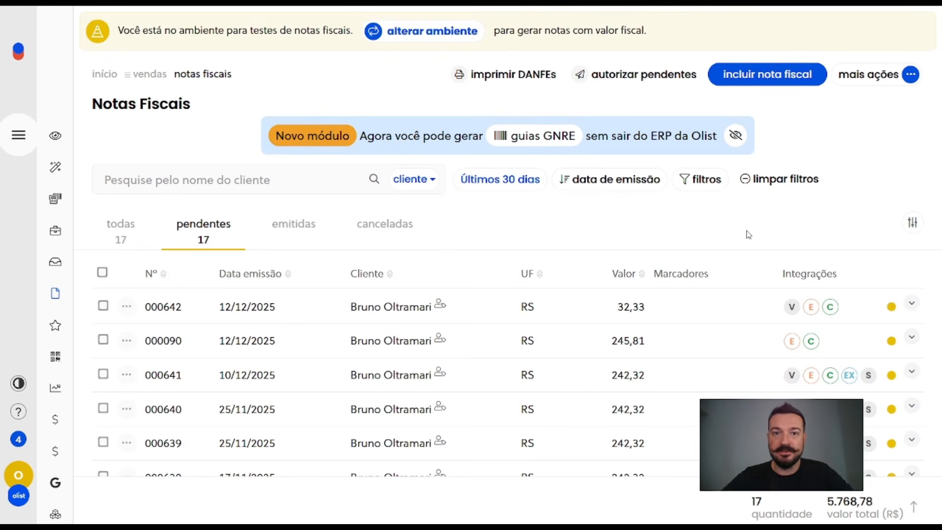
key(F11)
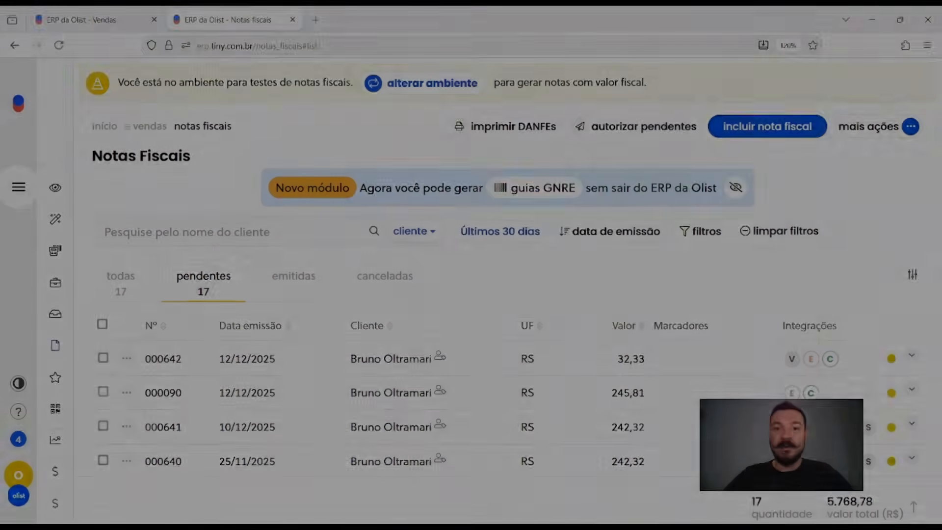